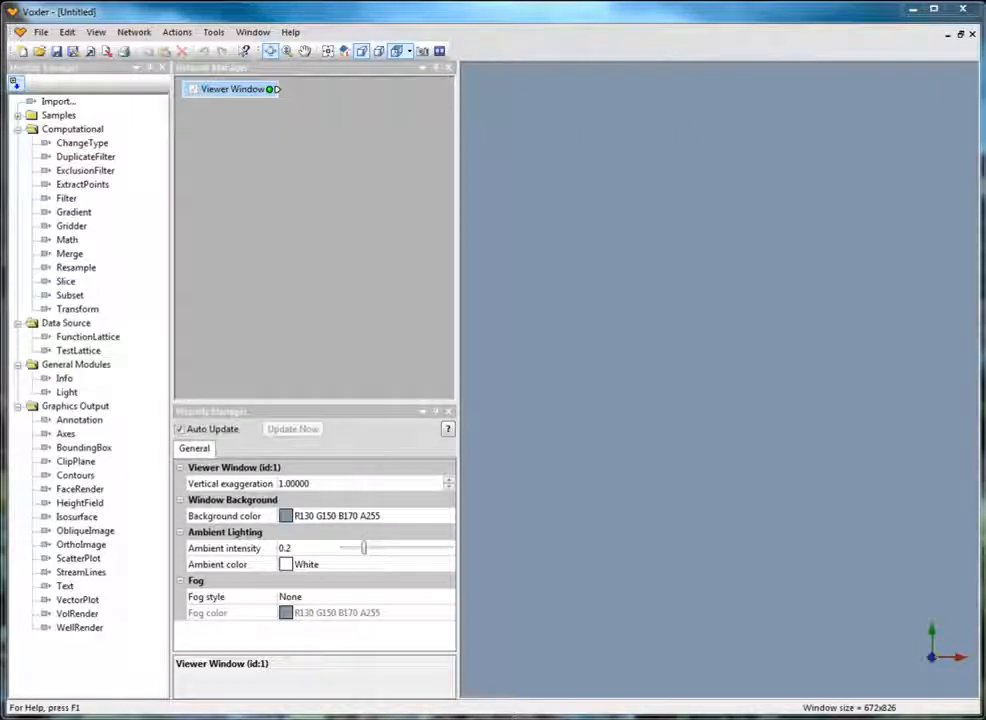
click(41, 33)
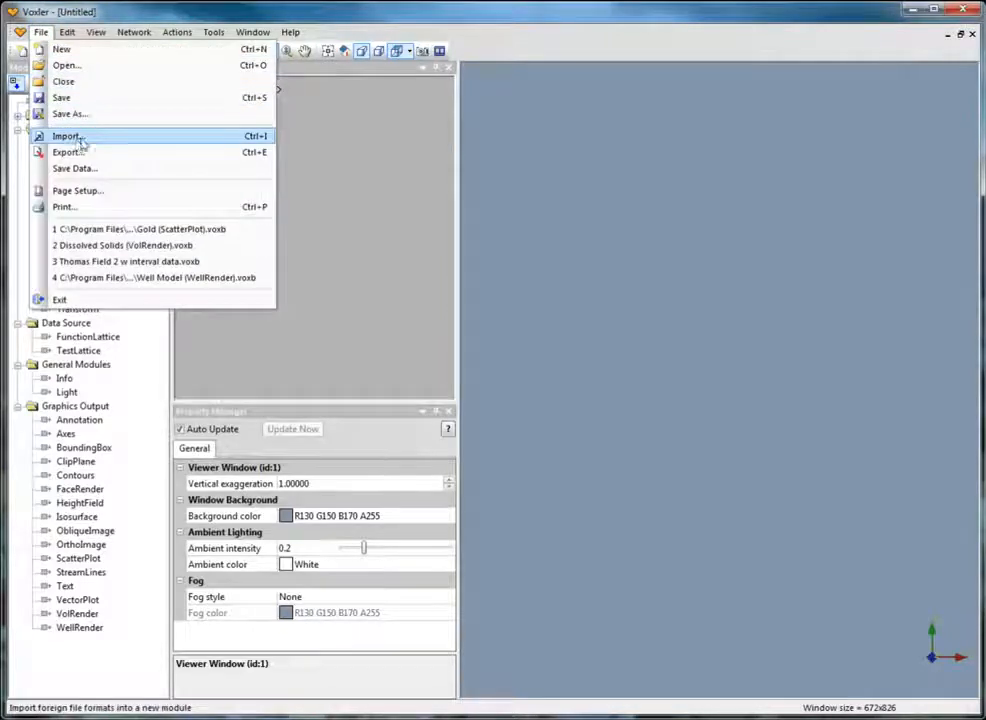
click(322, 151)
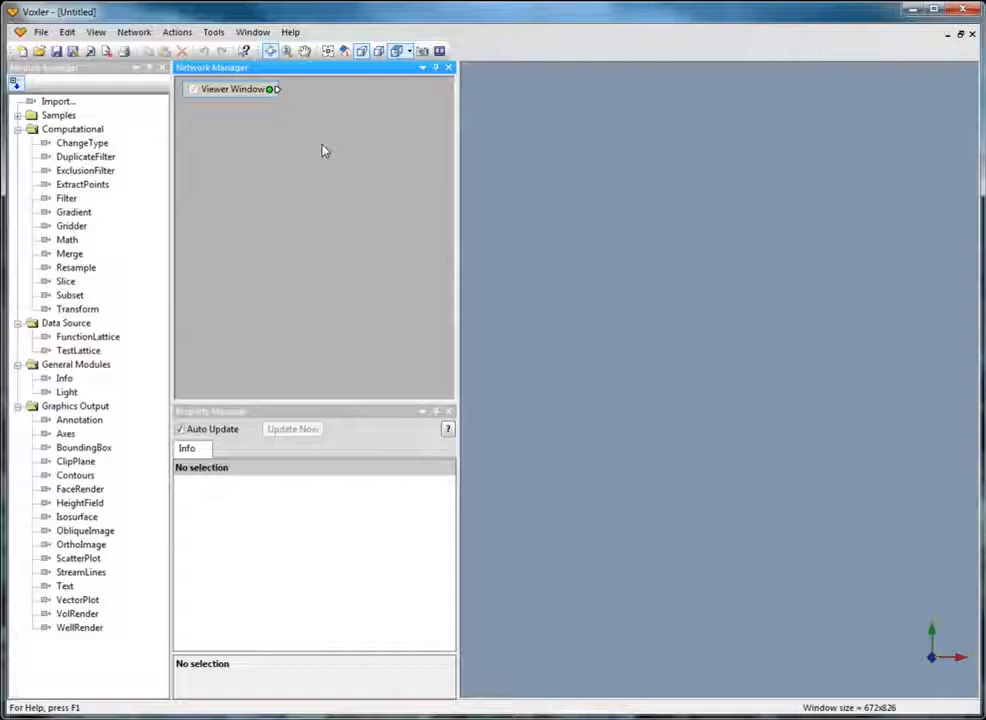
Close the Module Manager and add an Annotation graphics output module to the network.
click(162, 68)
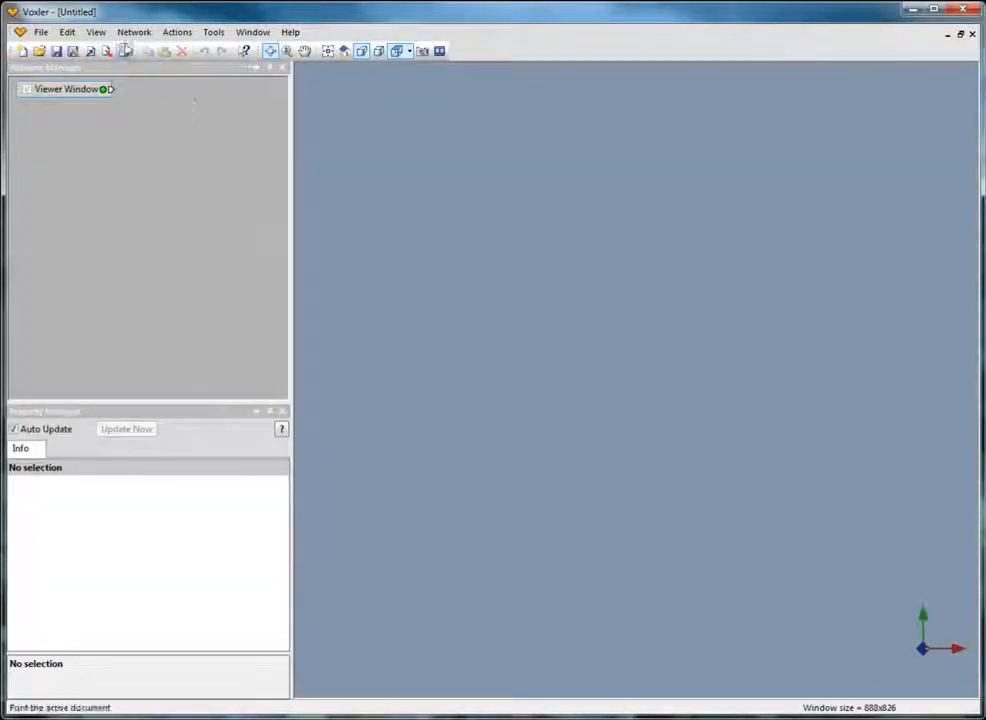
click(134, 32)
mouse_move(145, 100)
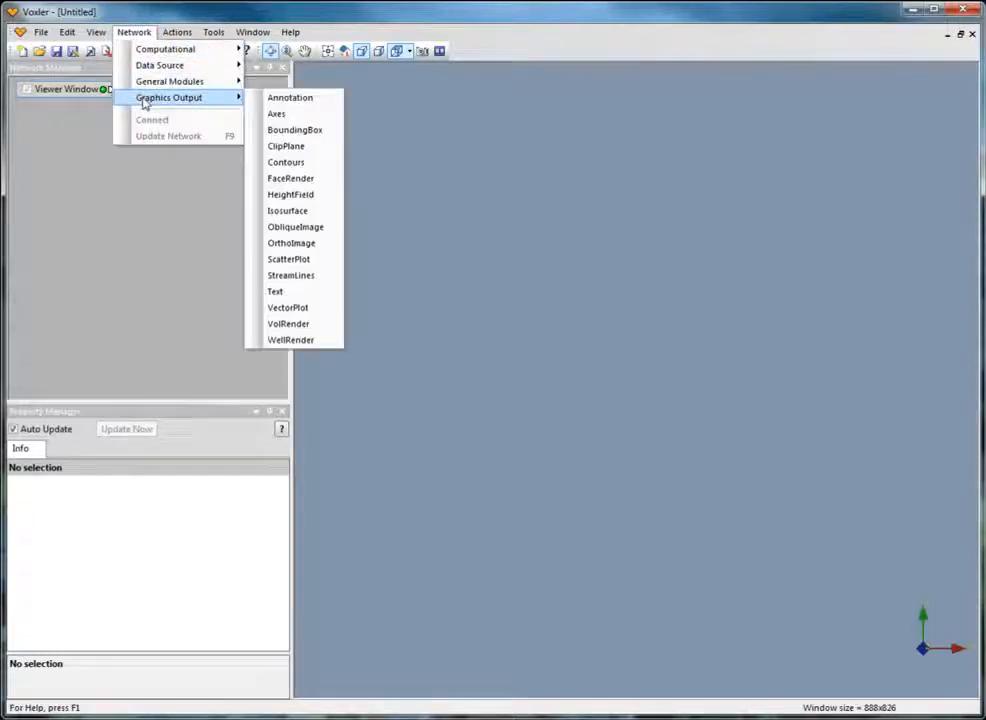
click(292, 99)
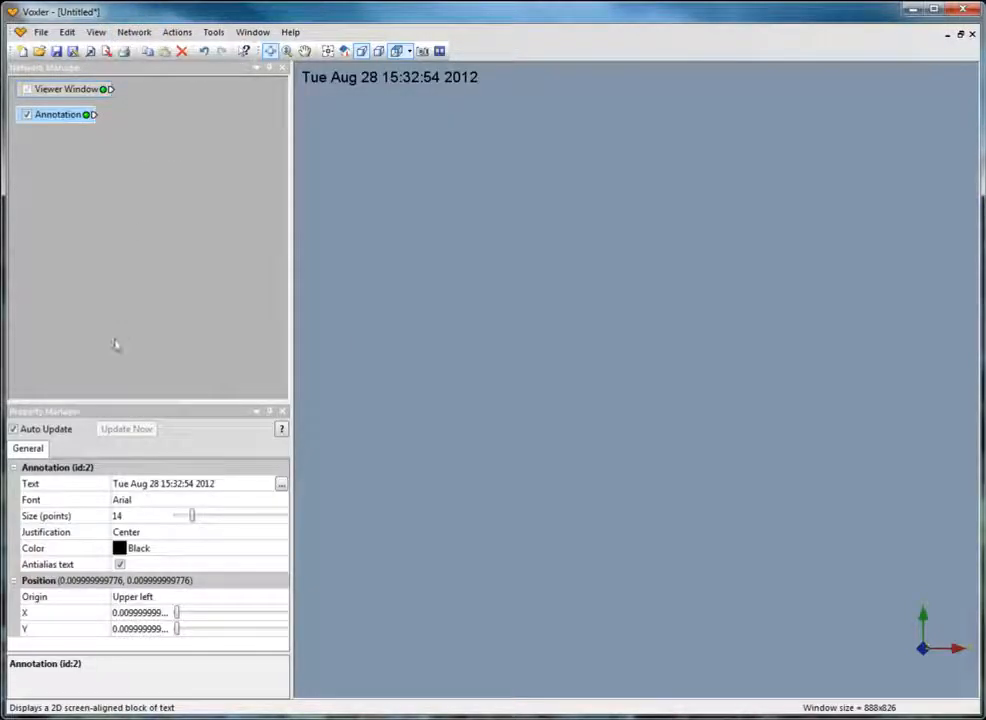
Set the annotation's X and Y position to 0, leaving its date text as is.
click(281, 484)
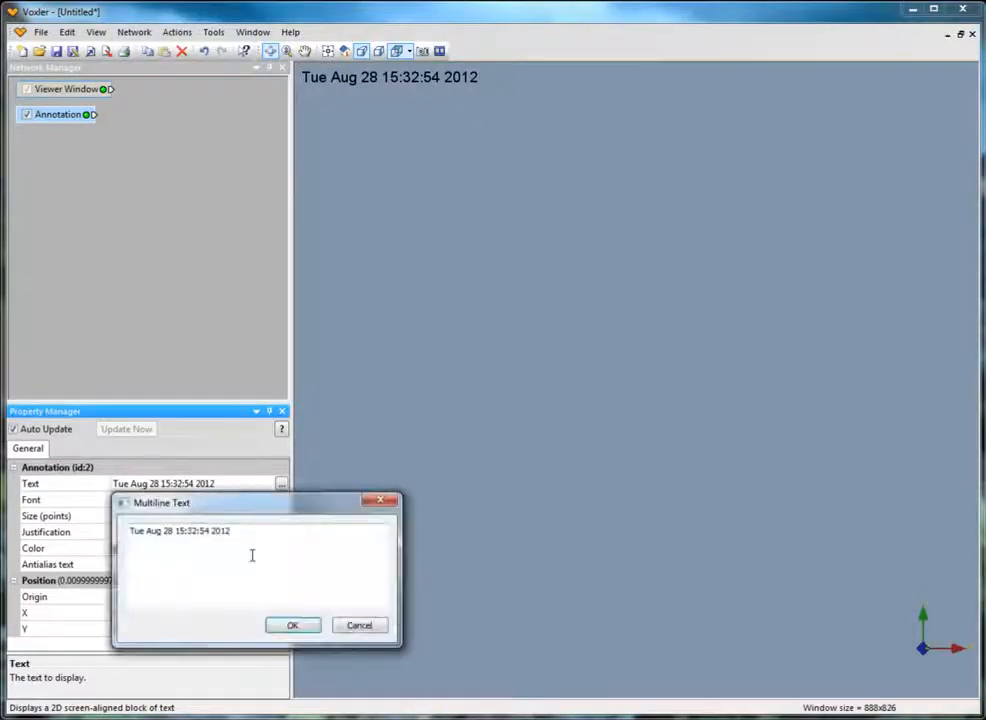
click(376, 626)
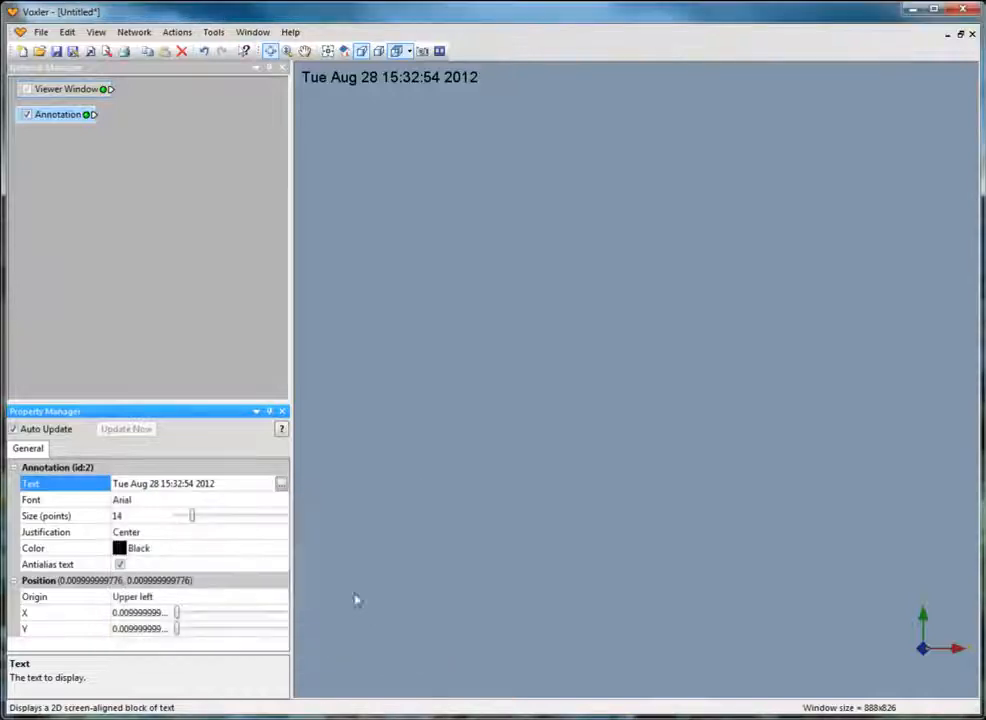
mouse_move(178, 615)
mouse_down()
mouse_move(234, 624)
mouse_move(194, 632)
mouse_move(216, 621)
mouse_move(175, 613)
mouse_up()
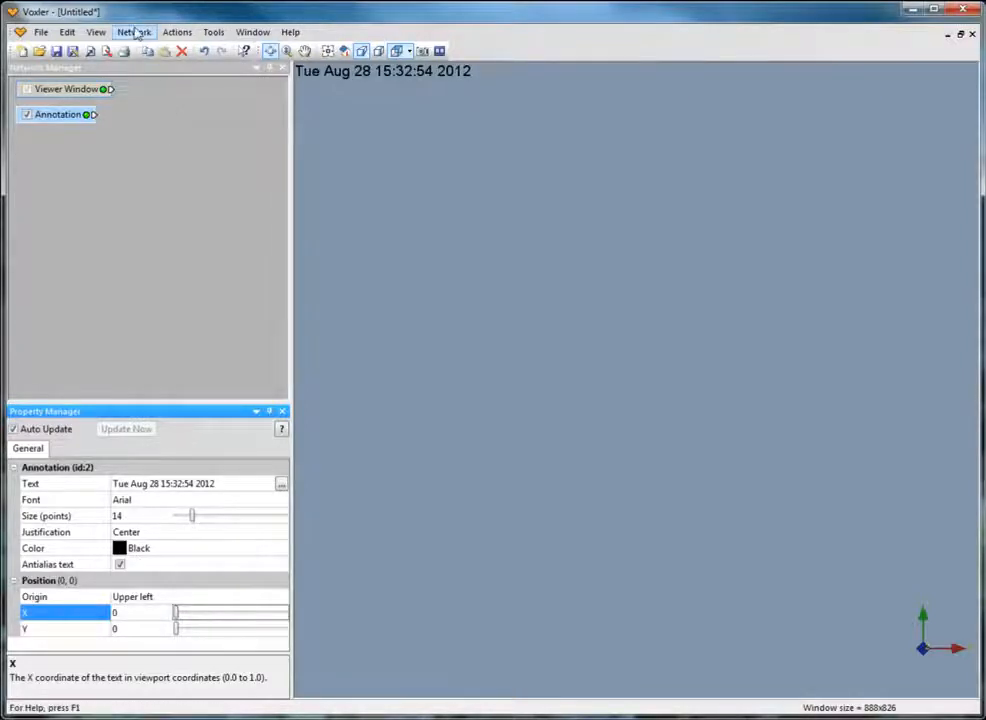
Add a Text graphics output module to the network.
click(135, 32)
mouse_move(168, 100)
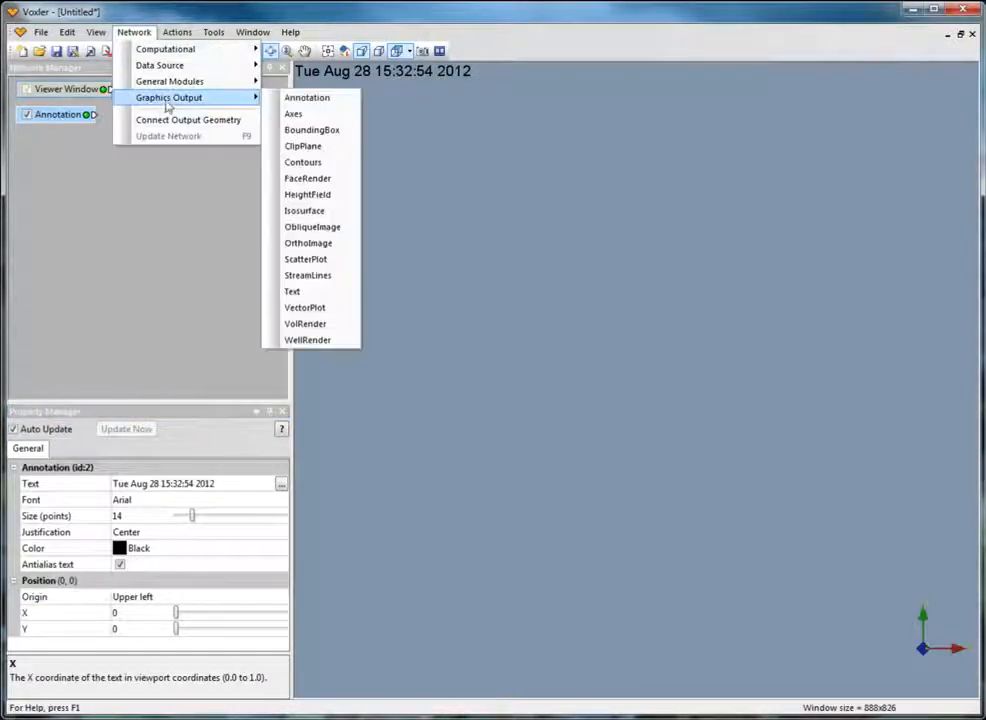
click(312, 298)
Replace the Text module's default date string with "Demo" using the multiline text editor.
click(245, 489)
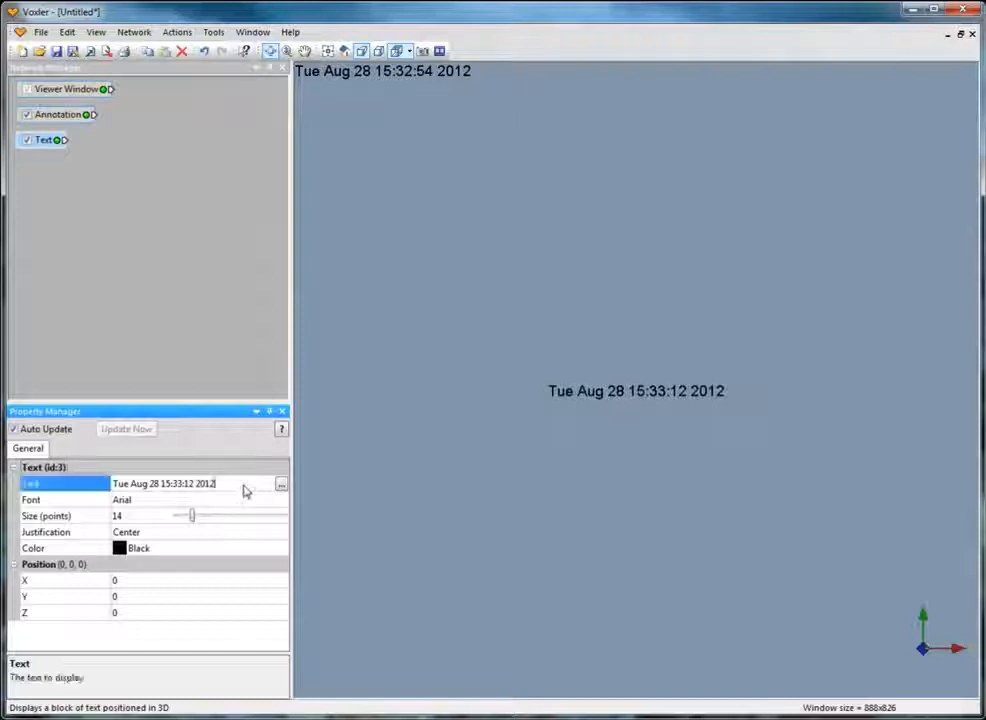
click(281, 484)
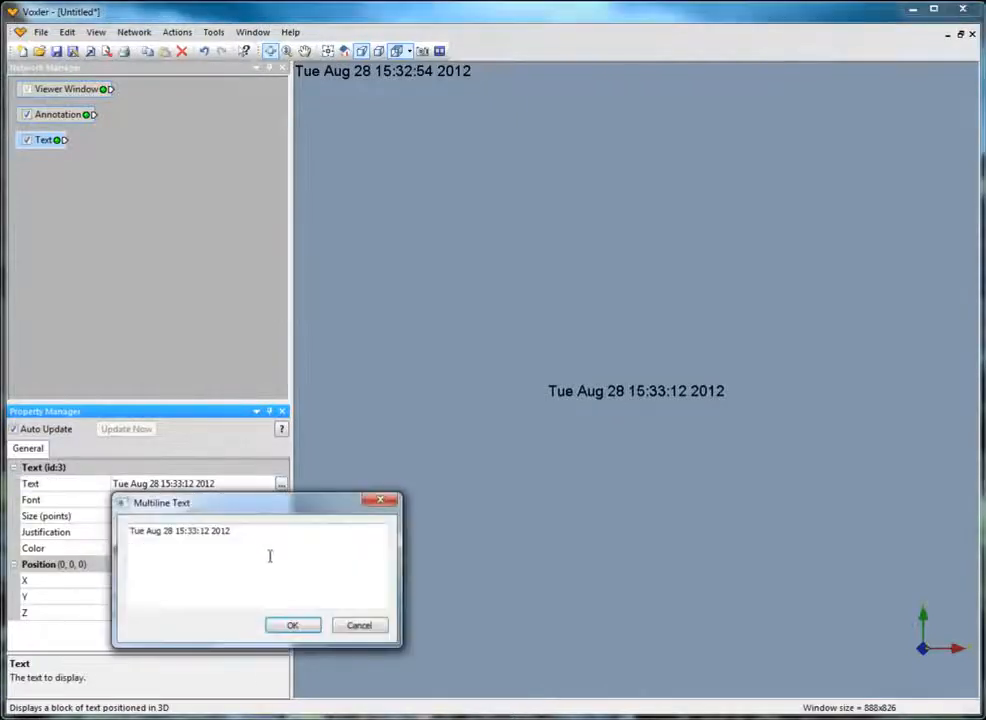
key(ctrl+a)
key(Delete)
text(Demo)
key(Return)
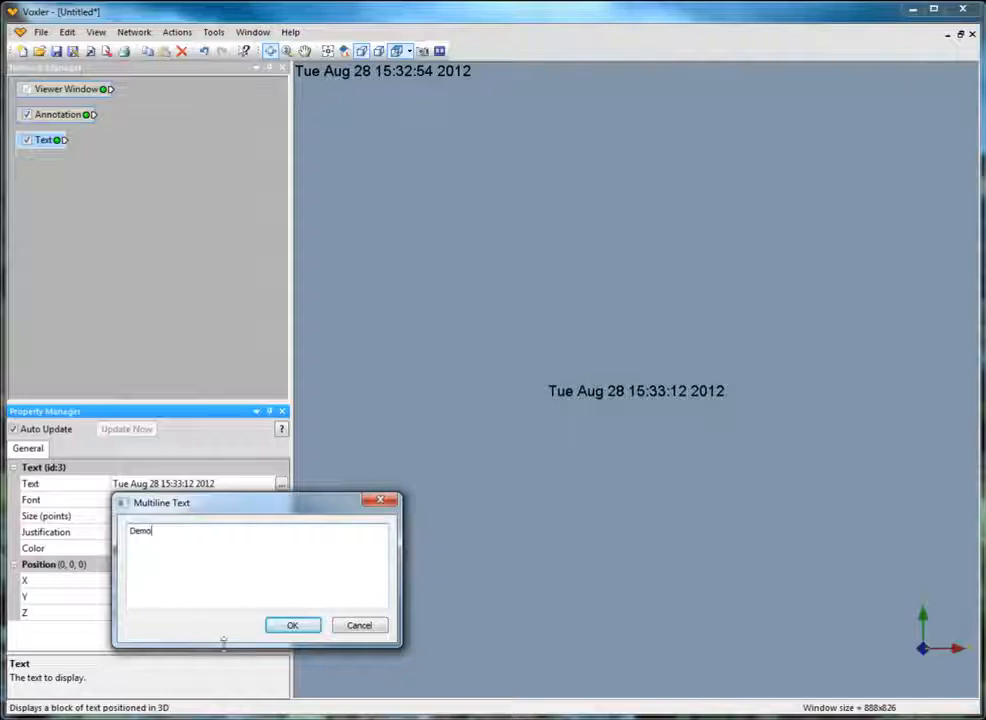
click(285, 627)
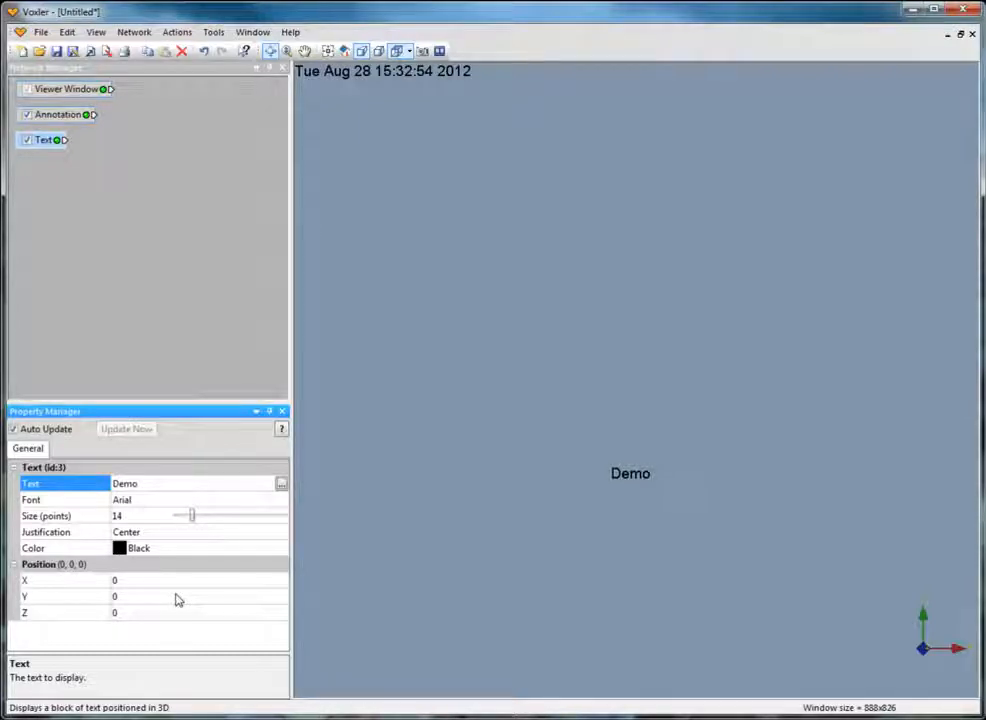
Position the Demo text at X 40, Y 10, Z 80, then deselect the module.
click(116, 583)
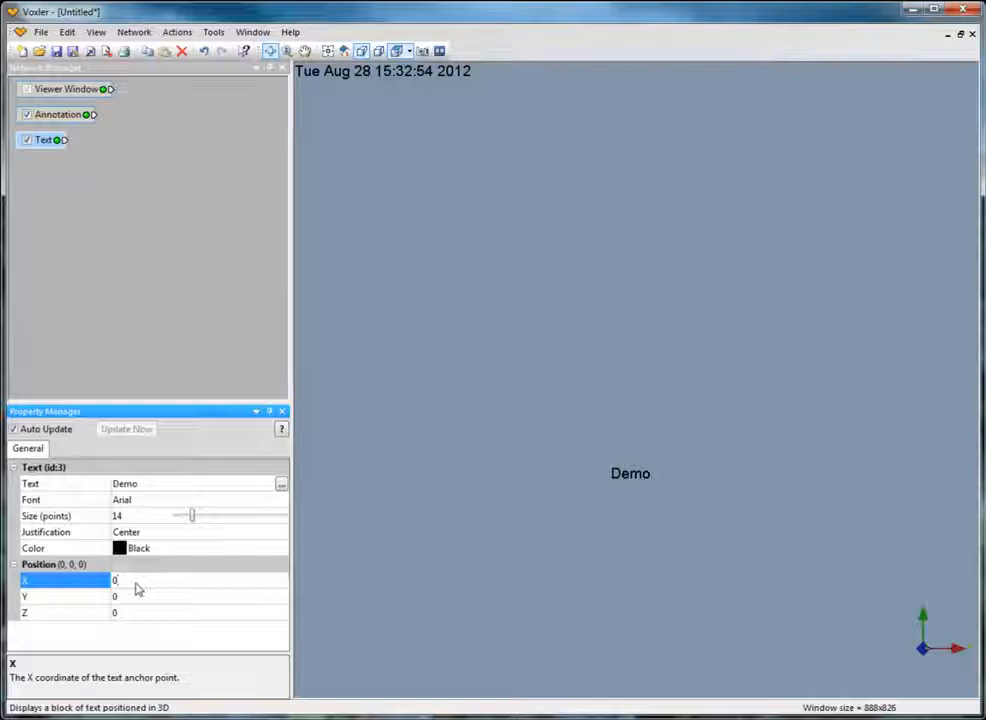
text(40)
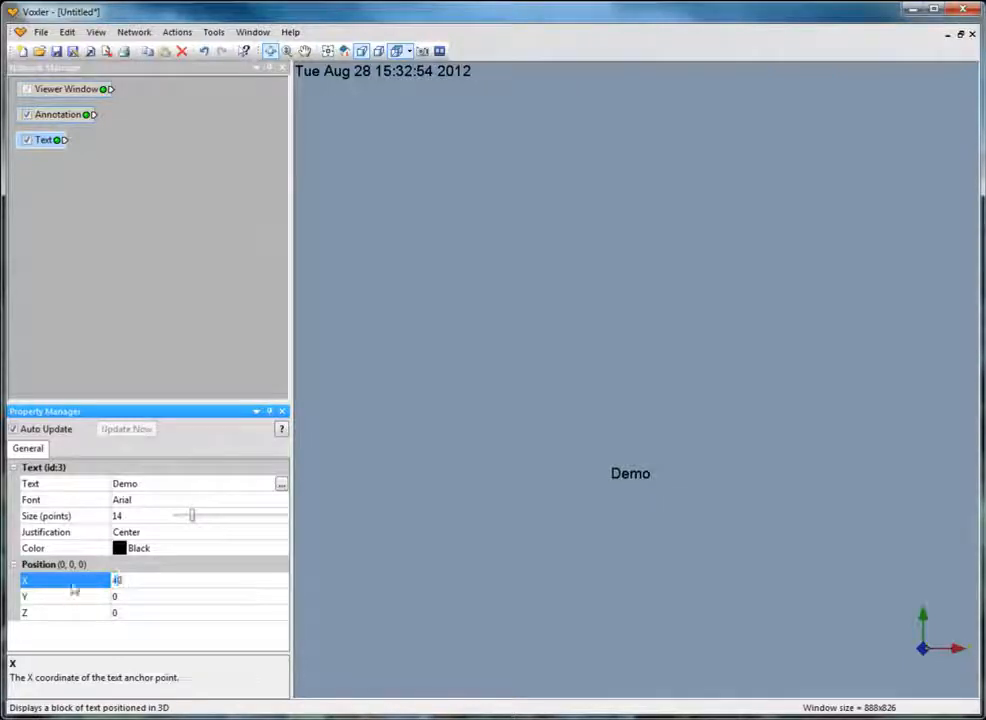
click(40, 597)
text(10)
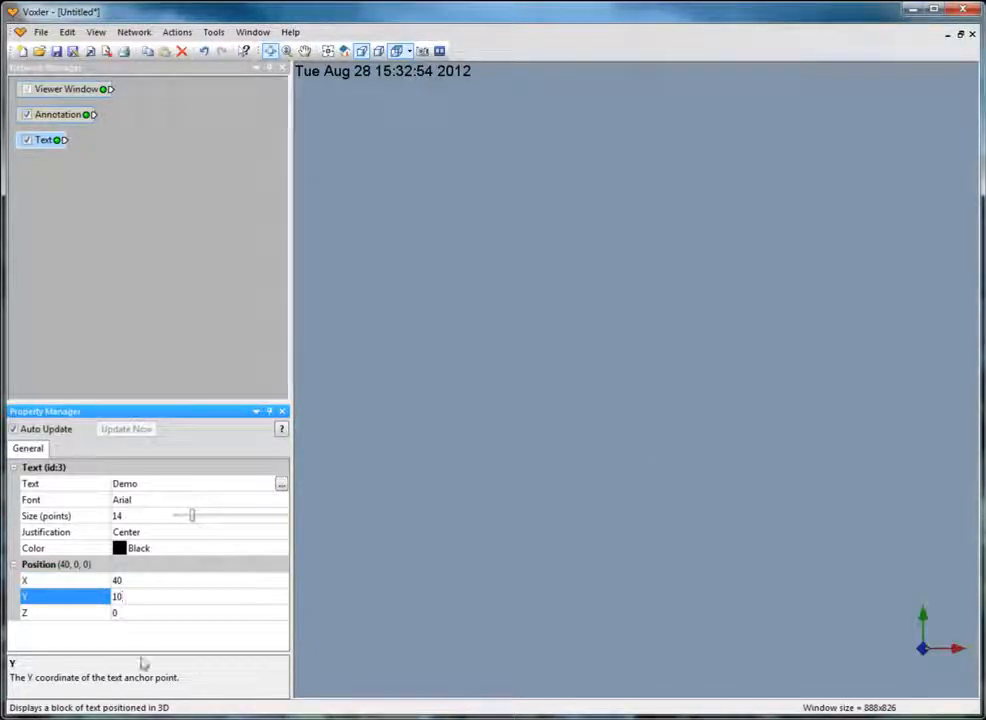
click(26, 614)
text(20)
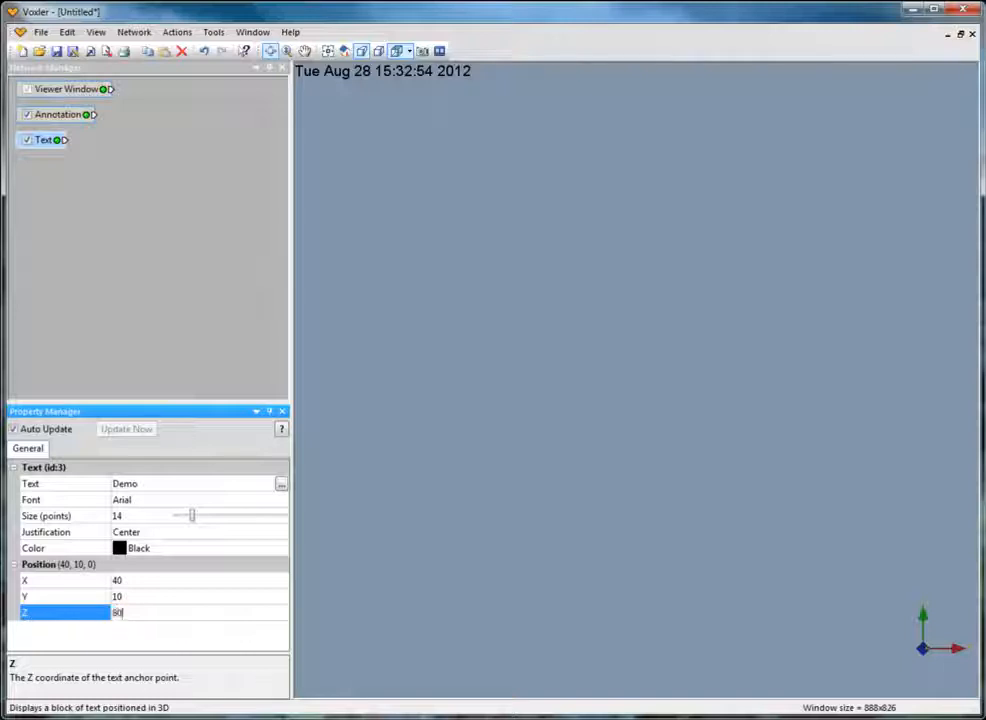
click(132, 237)
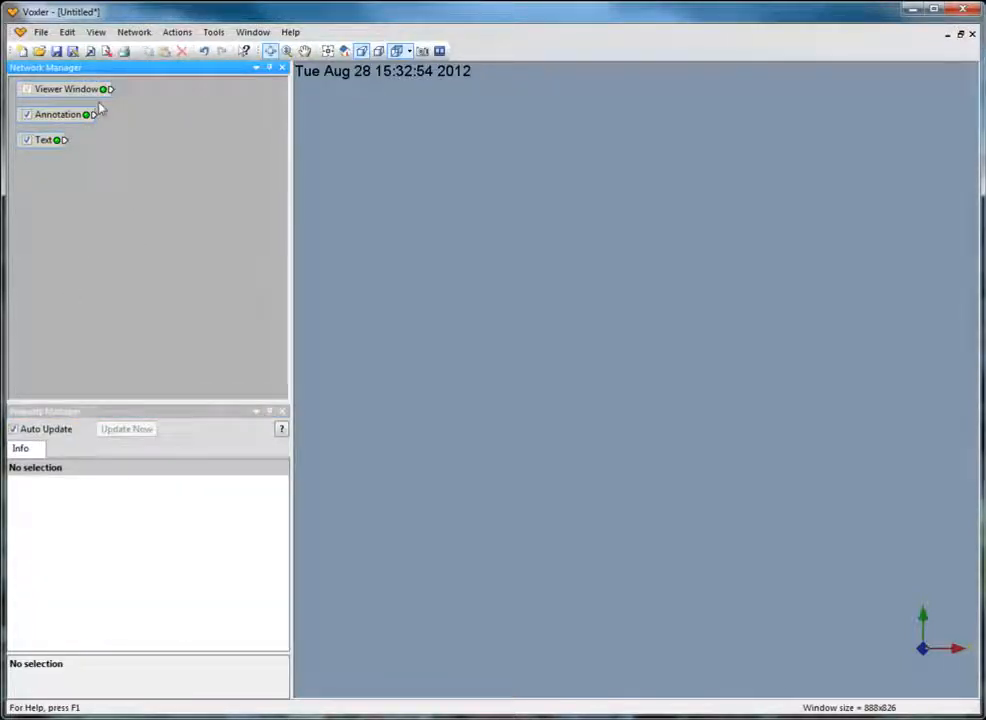
Import the sample file GoldConcentration.dat as points, accepting the default delimiter and column settings.
click(40, 32)
click(90, 134)
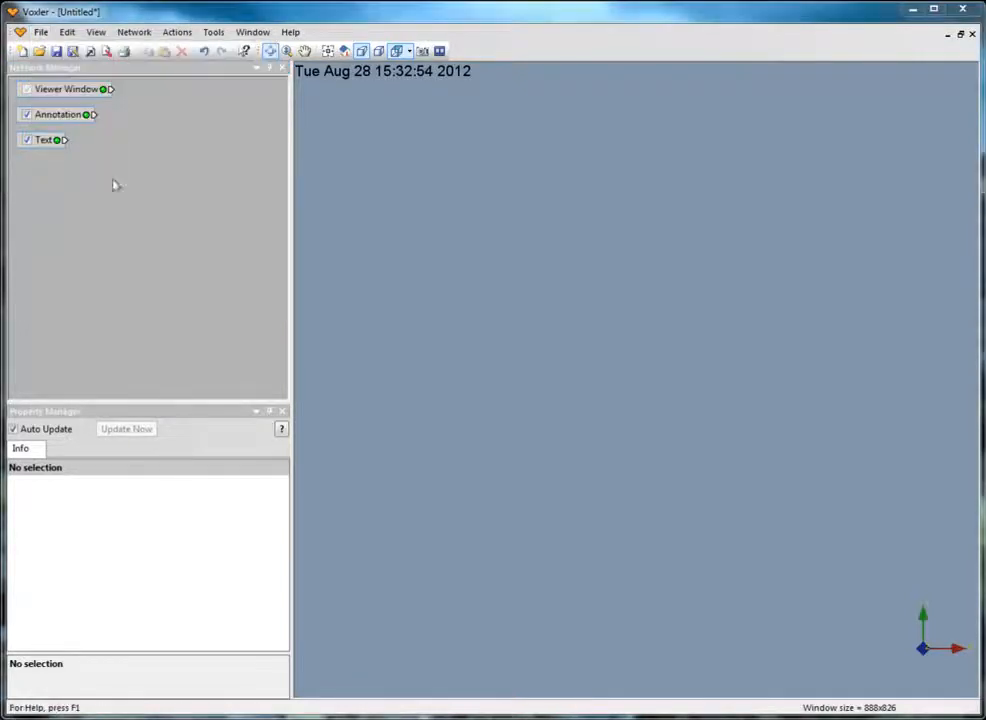
click(436, 351)
click(437, 448)
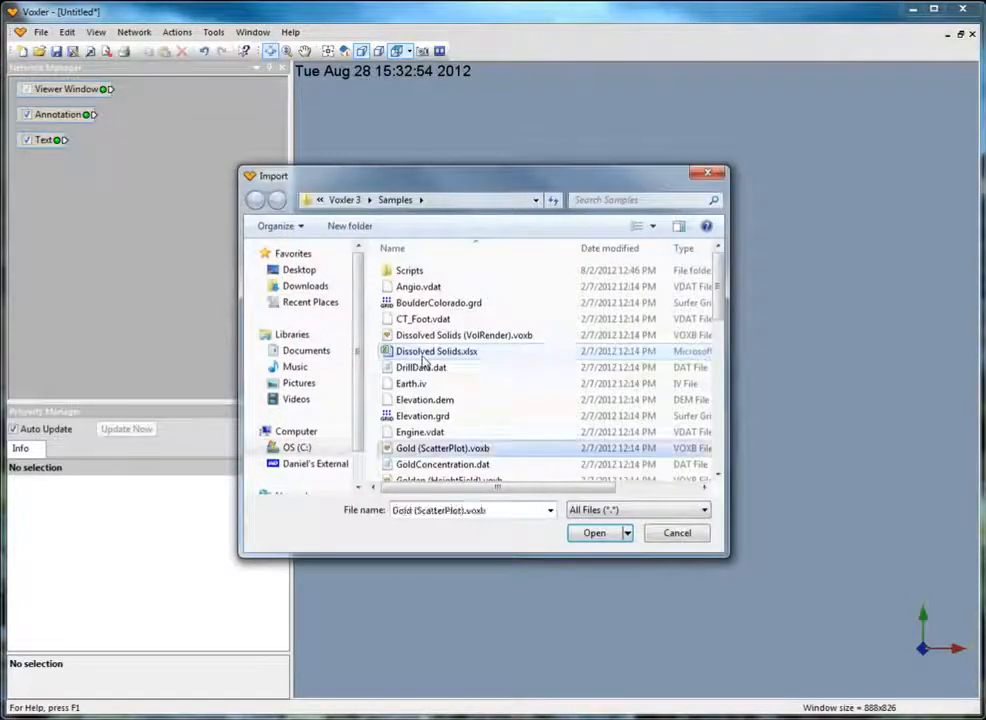
click(440, 464)
click(594, 533)
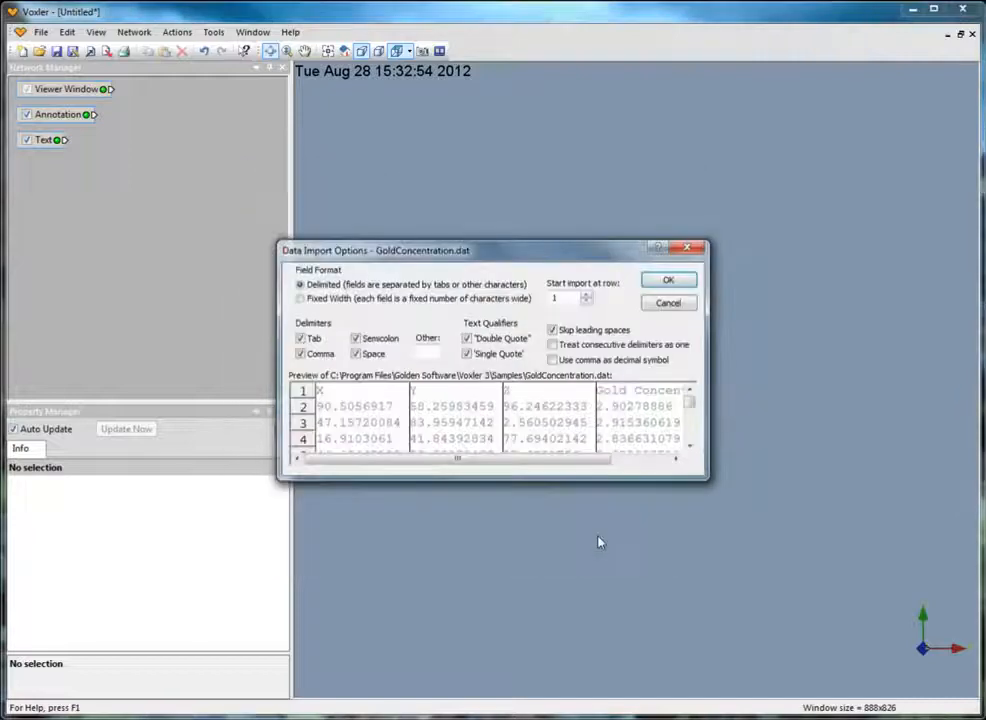
click(668, 280)
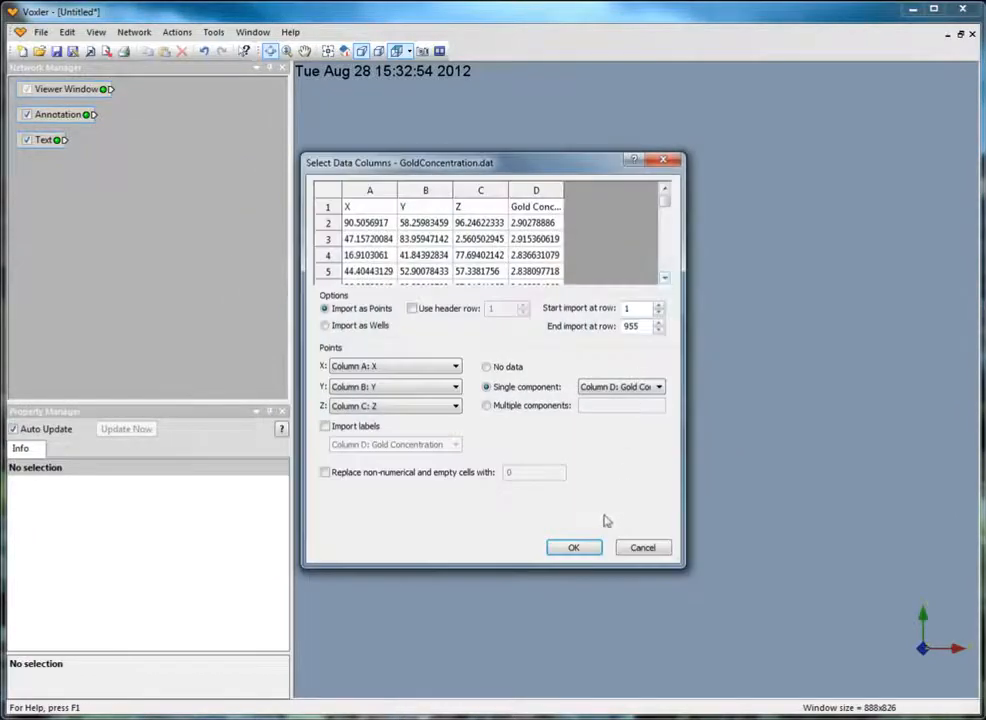
click(577, 549)
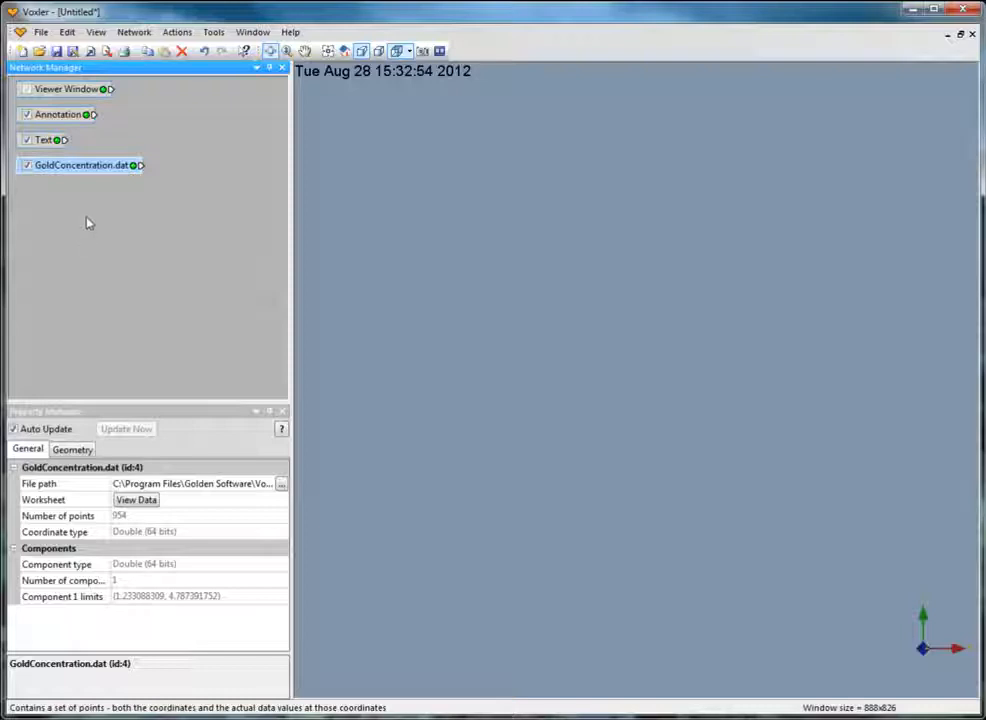
Attach a ScatterPlot output module to GoldConcentration.dat and open its label properties.
click(134, 32)
mouse_move(163, 100)
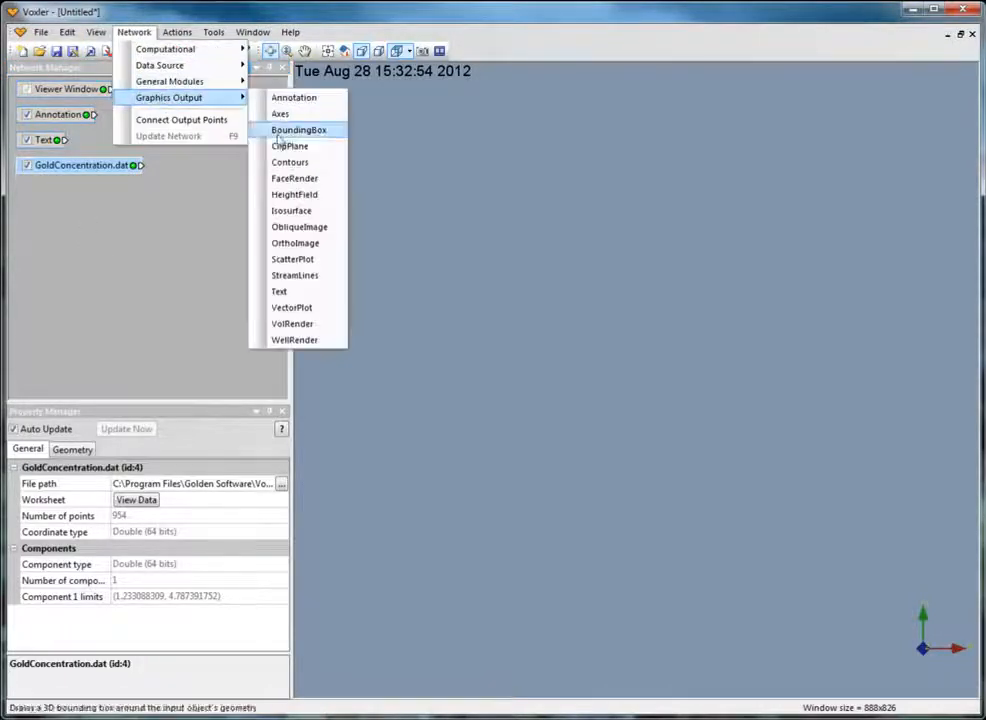
click(297, 253)
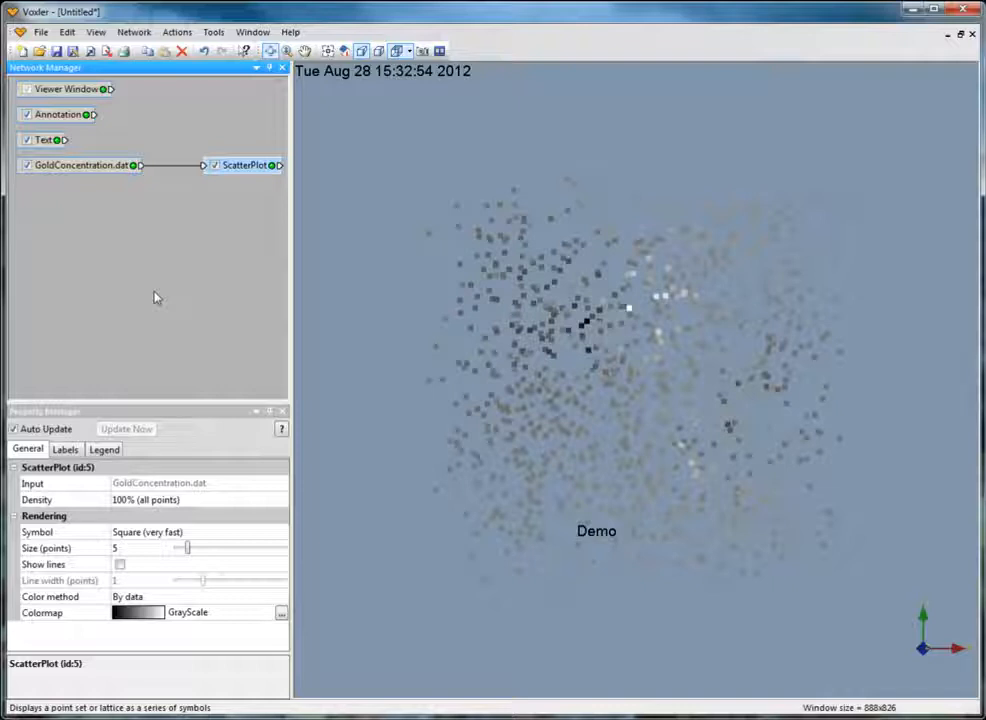
click(75, 450)
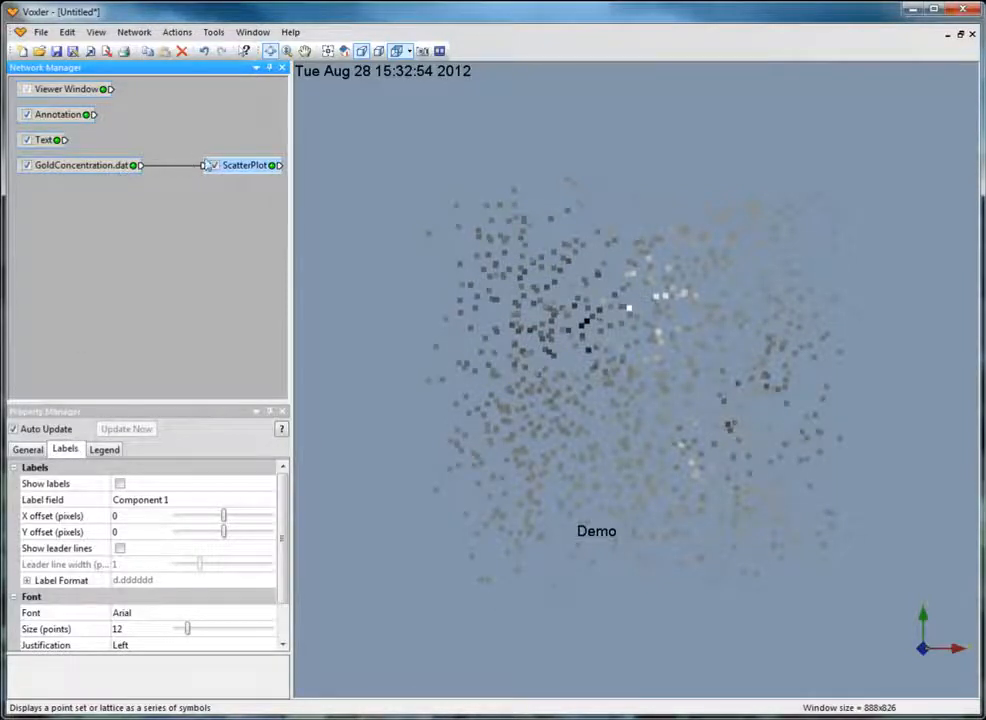
Attach a Gridder module to GoldConcentration.dat, place it beneath the data module, and run the inverse distance gridding.
click(122, 170)
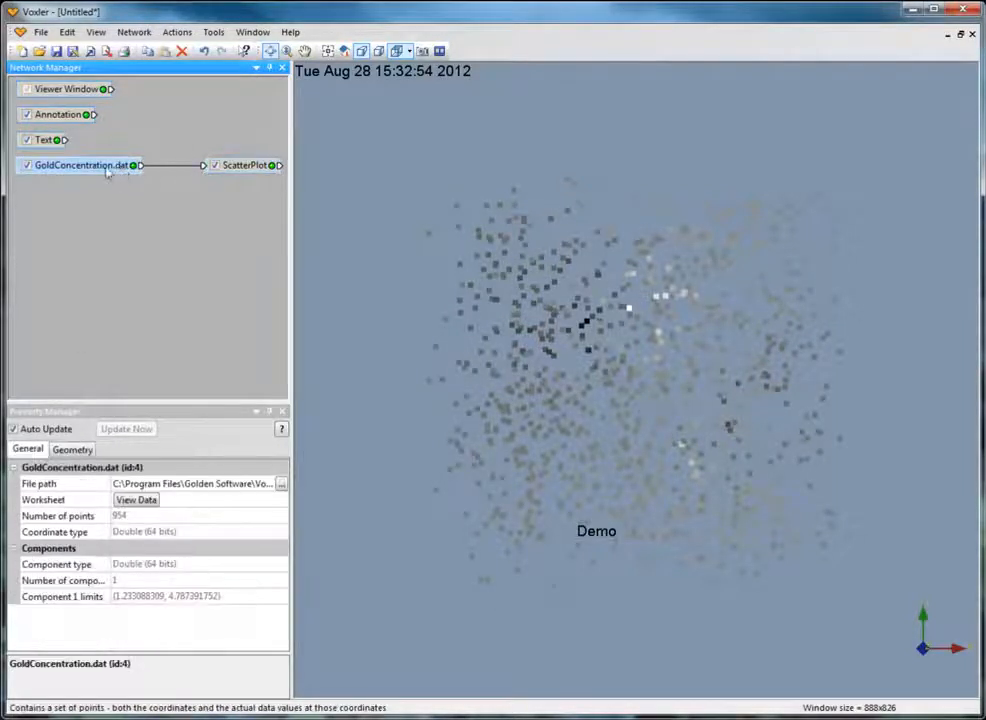
click(133, 32)
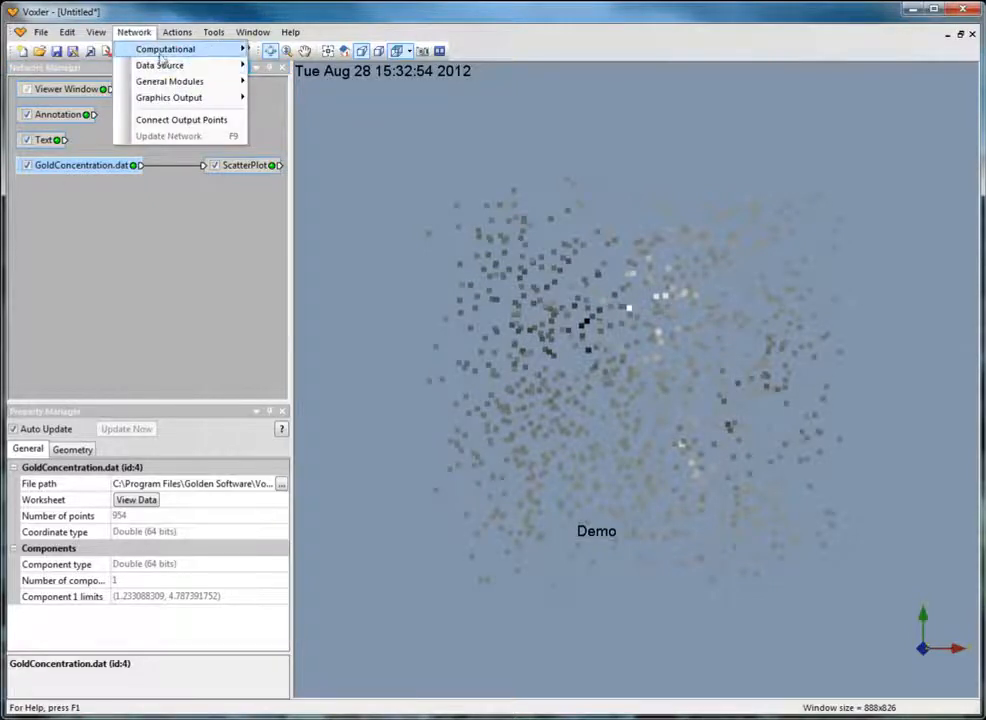
mouse_move(160, 52)
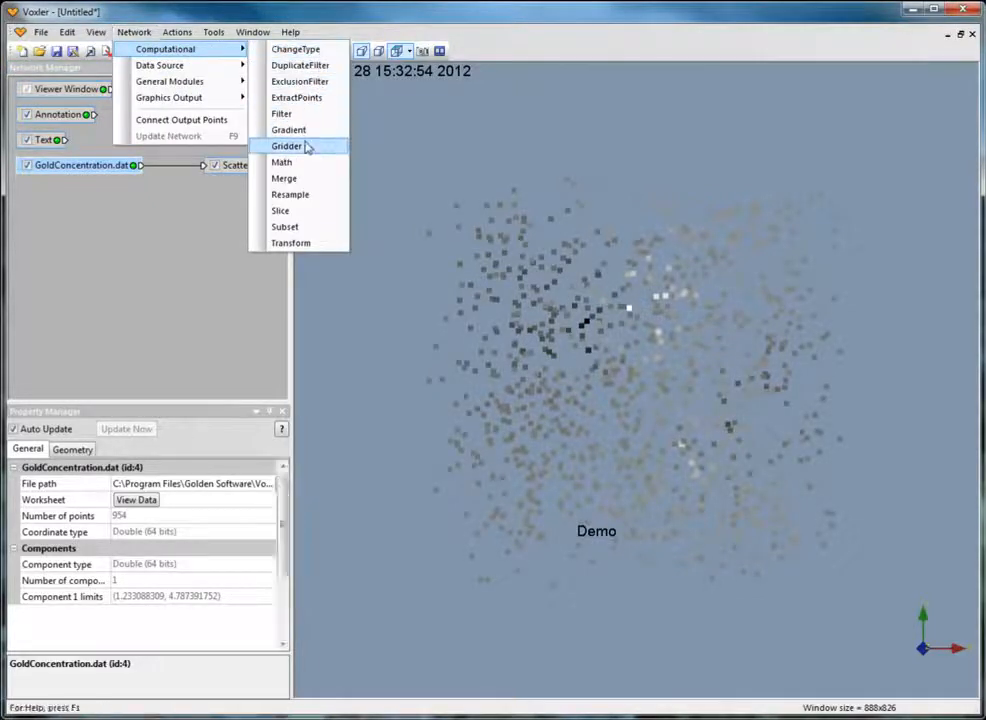
click(288, 146)
drag(247, 202, 58, 203)
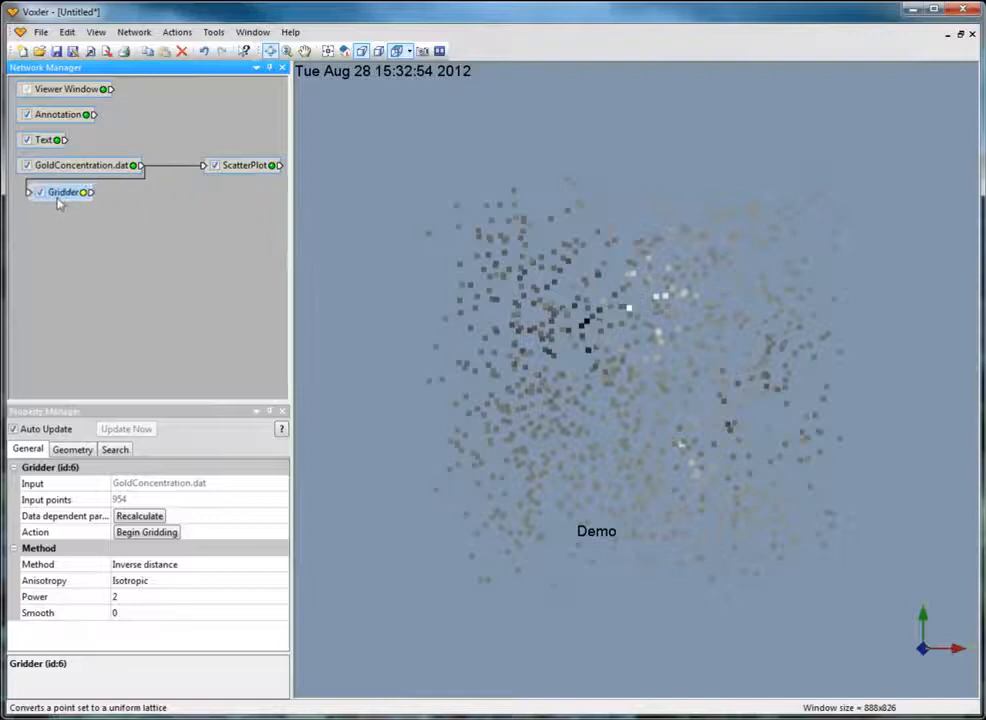
click(140, 532)
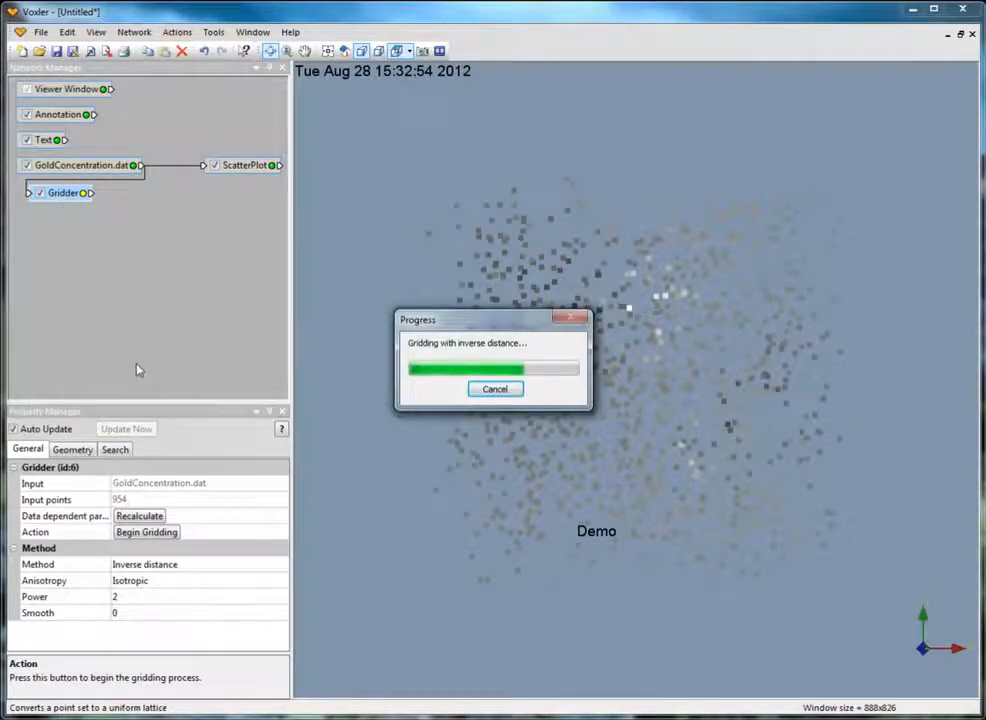
Attach a Contours output module to the Gridder and line the two modules up in one row of the network.
click(134, 31)
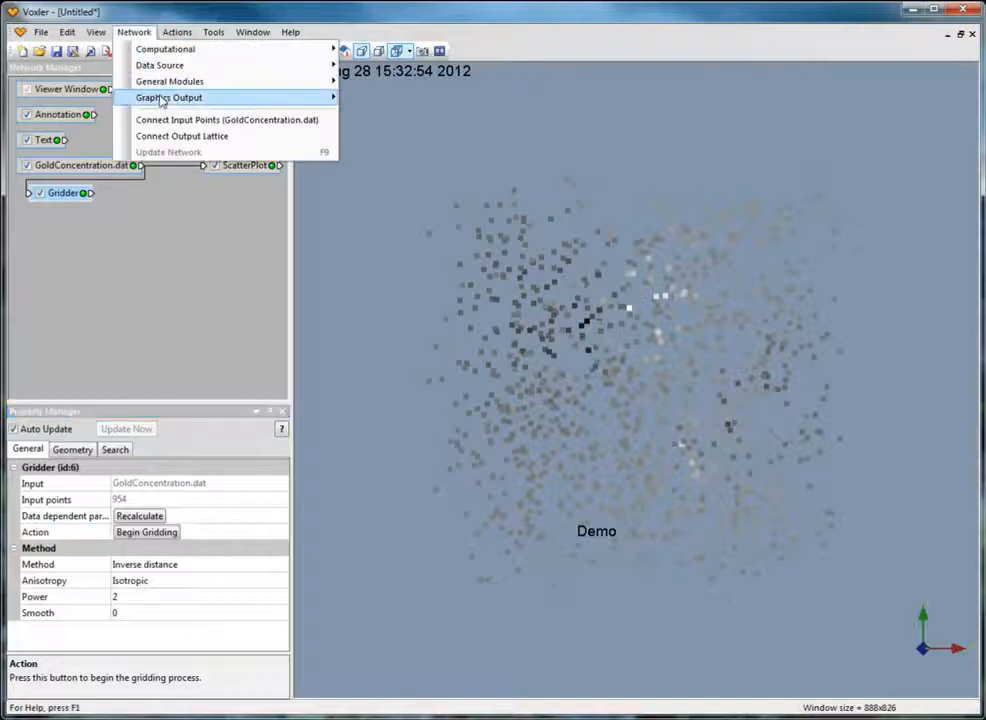
mouse_move(304, 99)
click(385, 162)
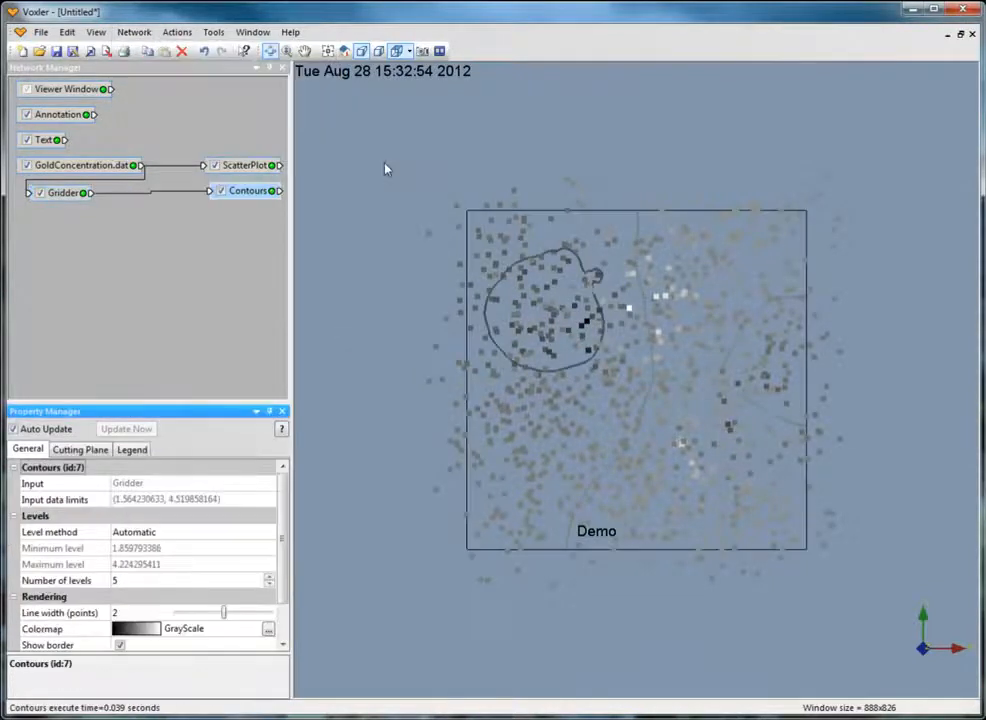
click(50, 193)
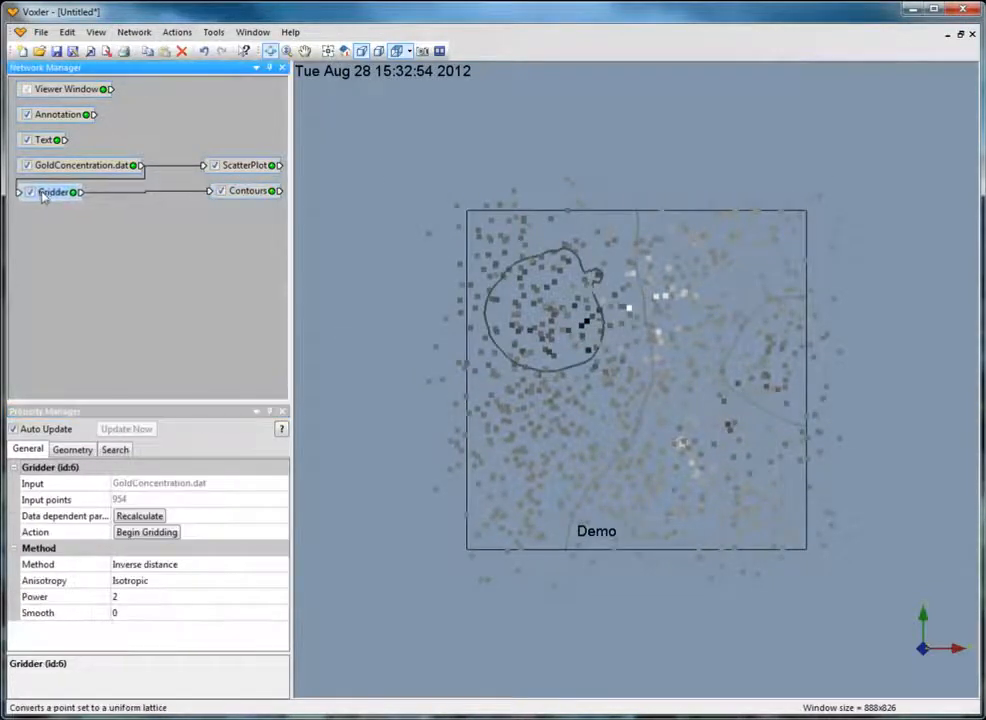
drag(235, 198, 226, 194)
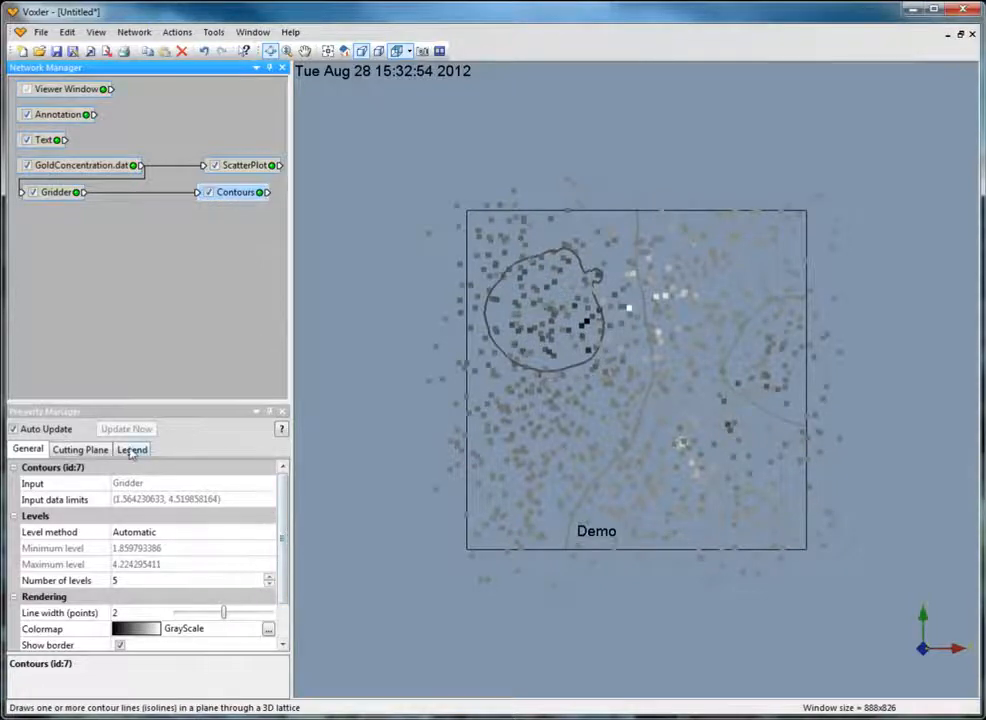
Hide the Contours output in the network and attach an Isosurface output module to the Gridder.
click(131, 450)
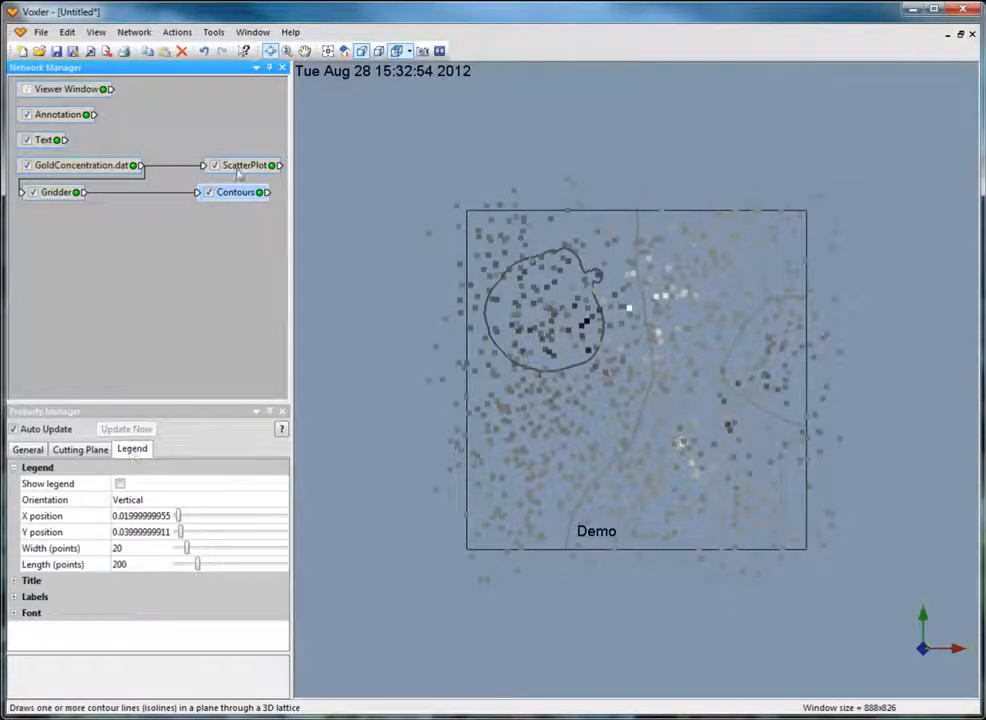
click(211, 192)
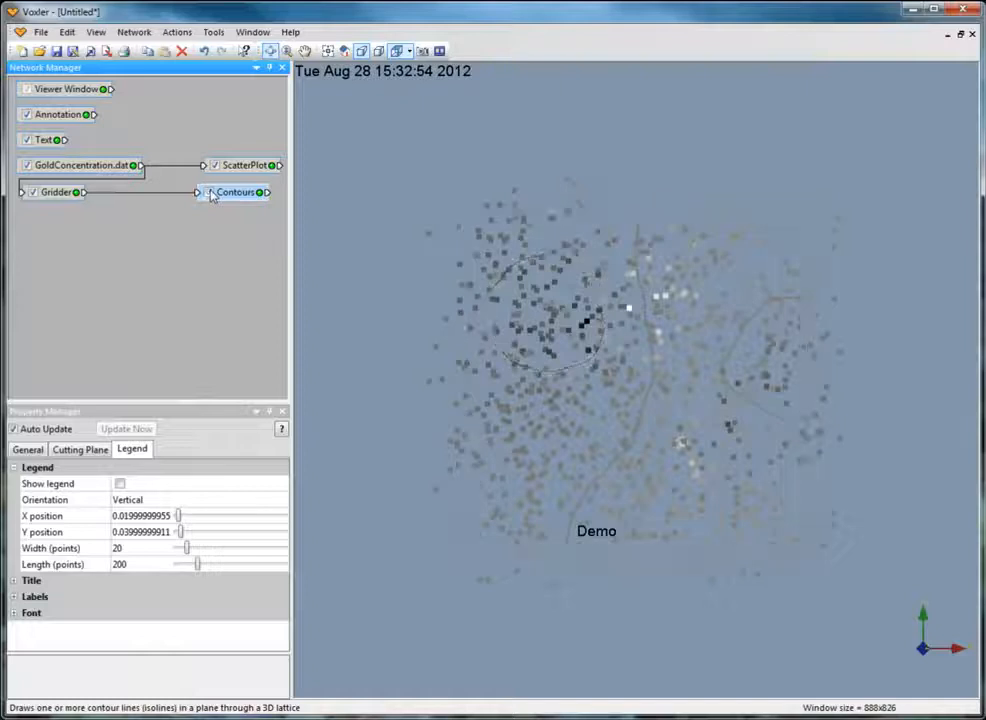
click(57, 195)
click(134, 32)
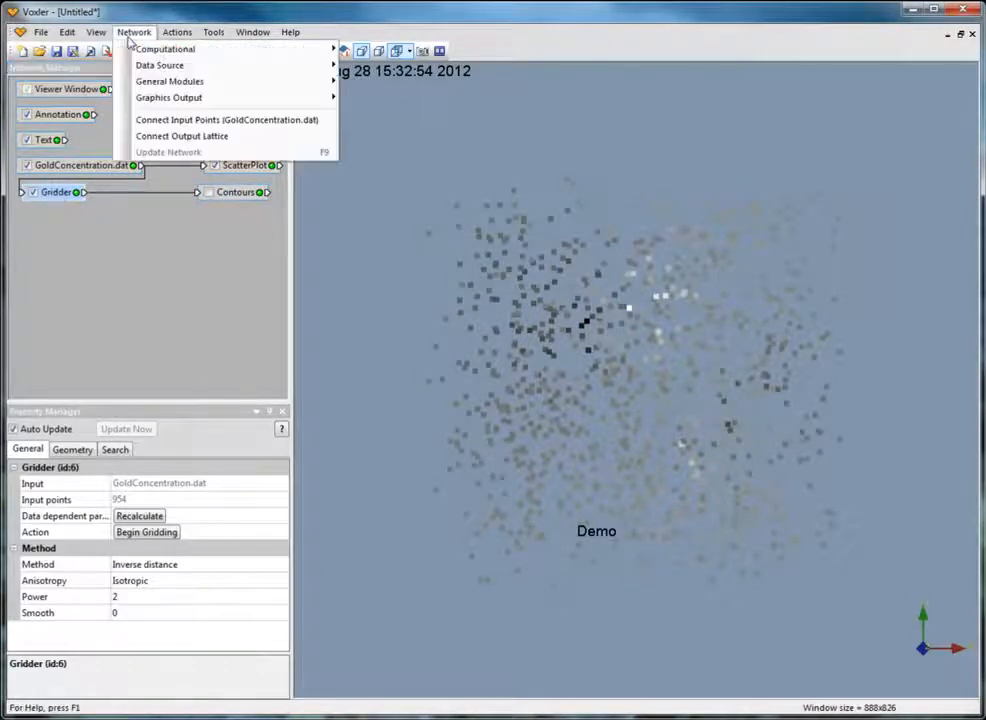
mouse_move(141, 97)
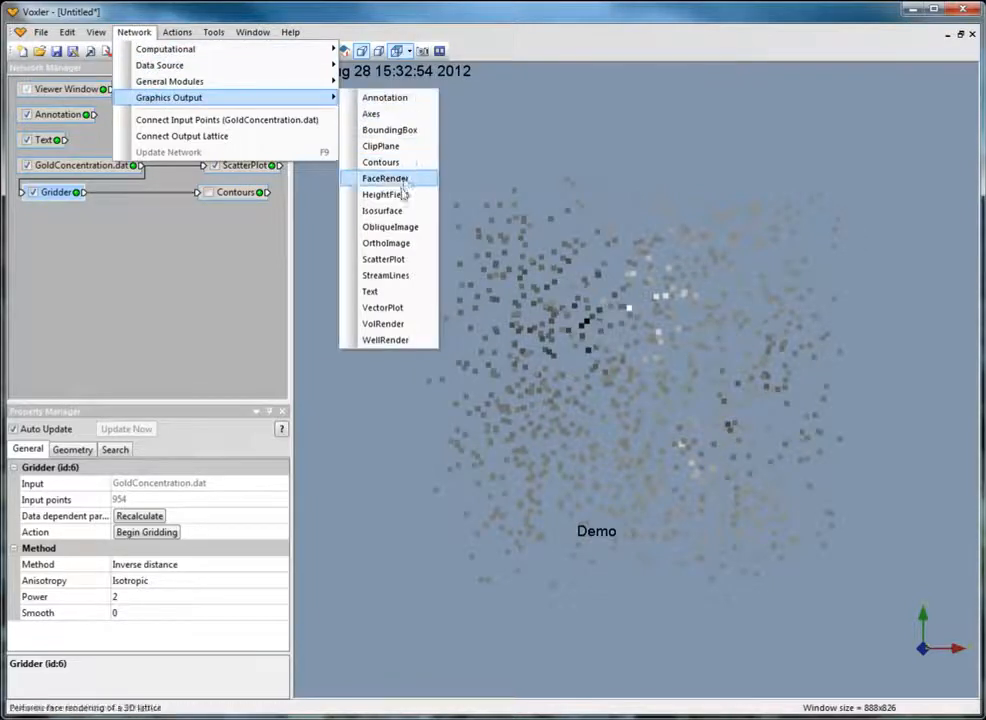
click(392, 212)
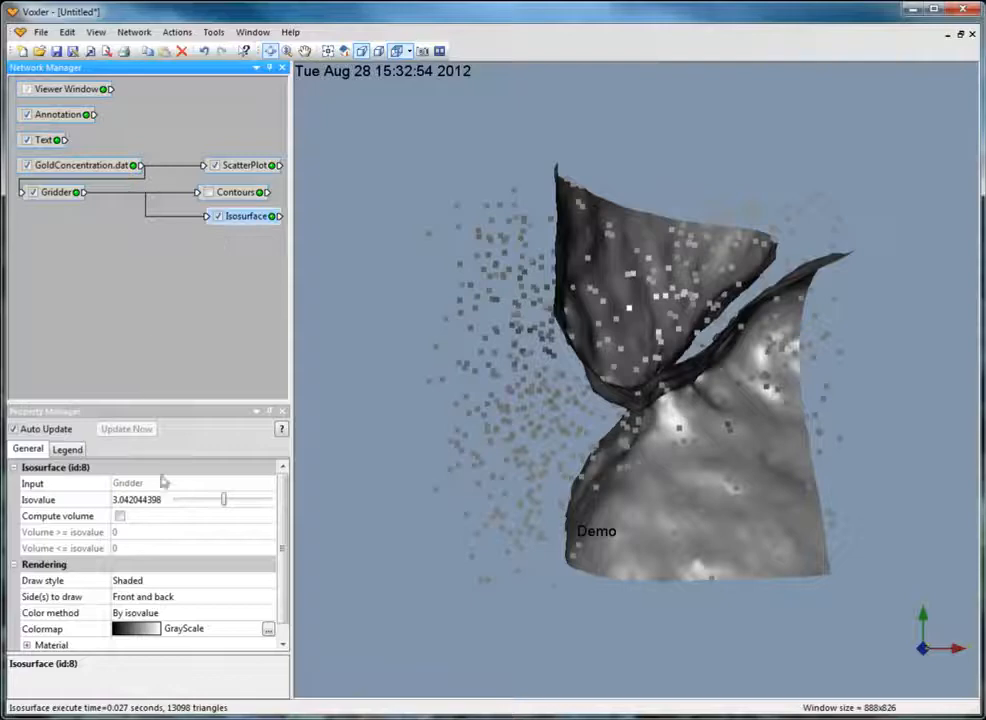
Lower the isosurface's isovalue to about 2.97, then inspect the surface from several angles along with its rendering and legend properties.
mouse_move(224, 506)
mouse_down()
mouse_move(235, 506)
mouse_move(222, 500)
mouse_up()
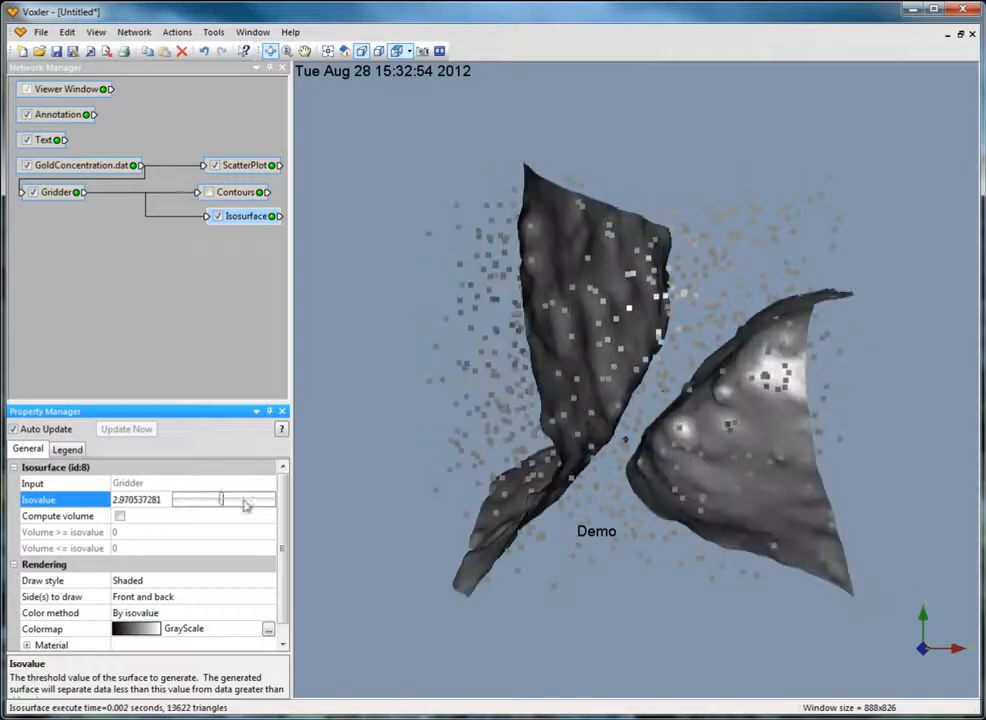
drag(400, 380, 708, 458)
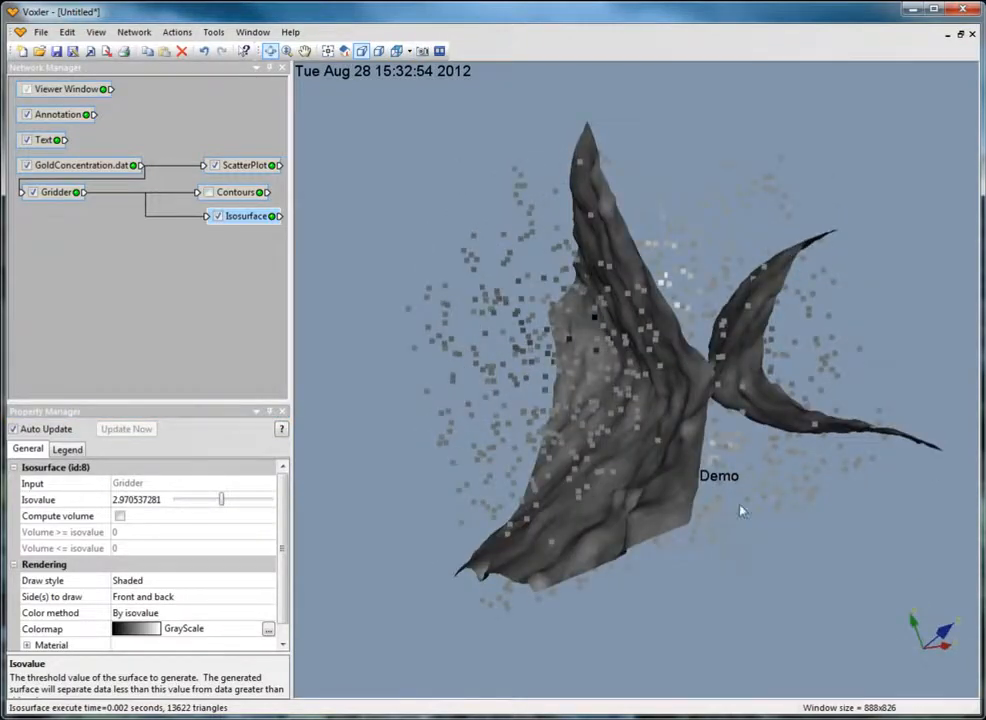
drag(741, 510, 727, 553)
drag(596, 505, 742, 518)
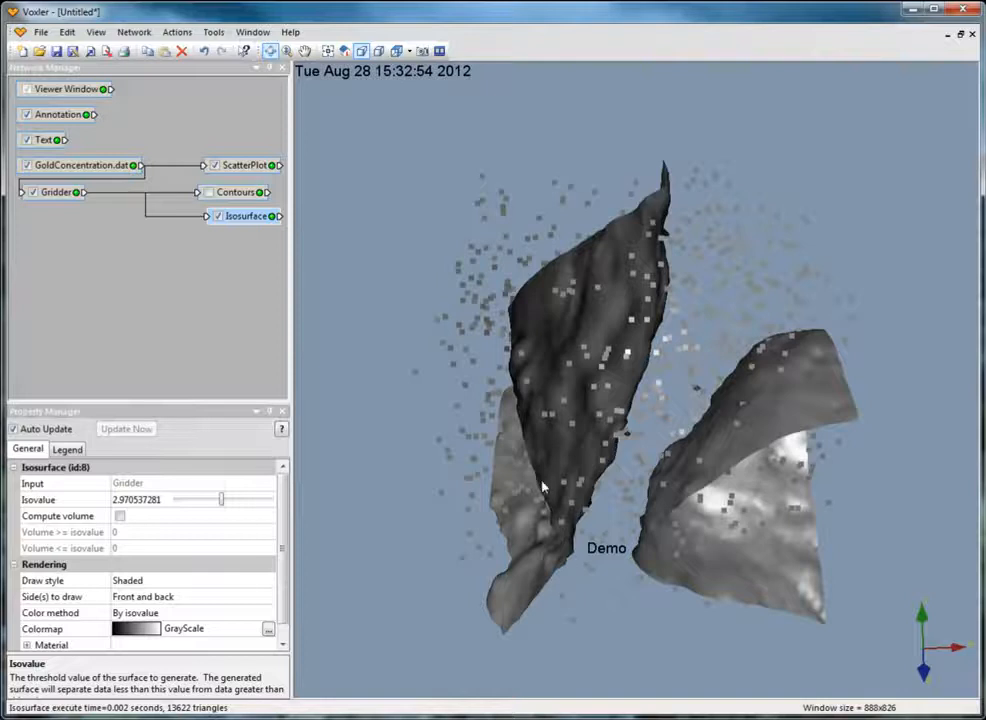
drag(543, 487, 555, 443)
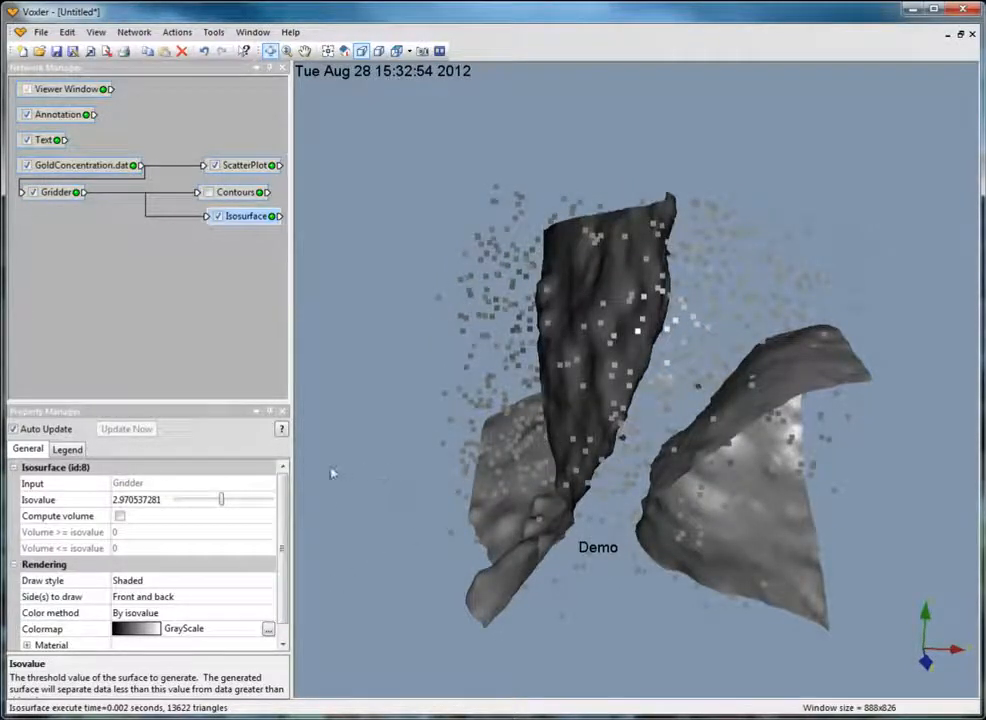
scroll(175, 590, down, 1)
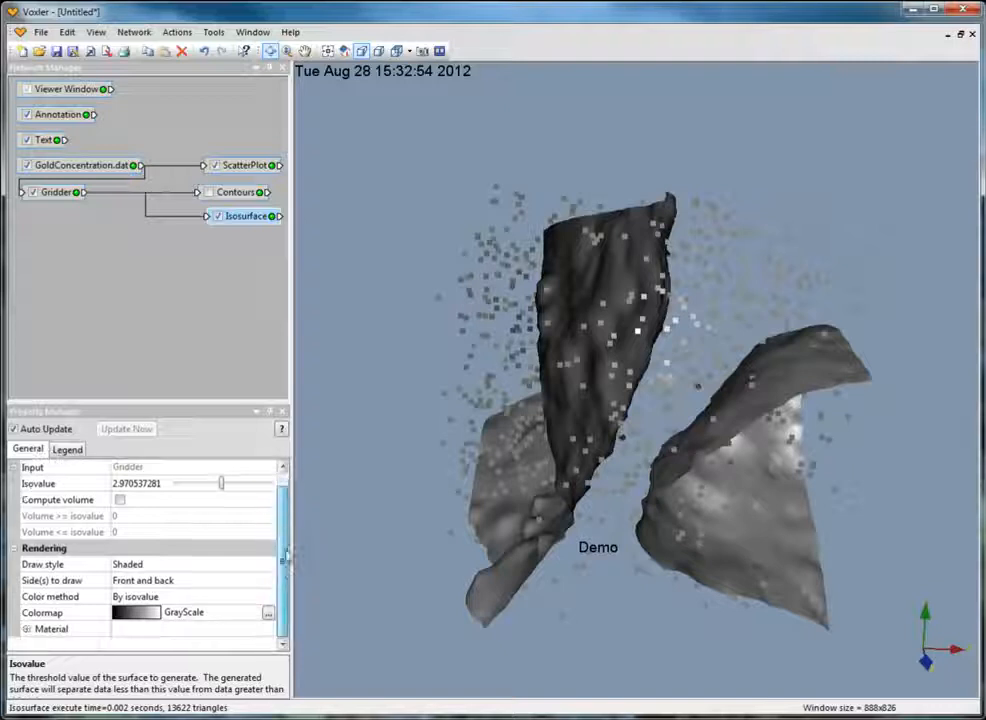
click(62, 451)
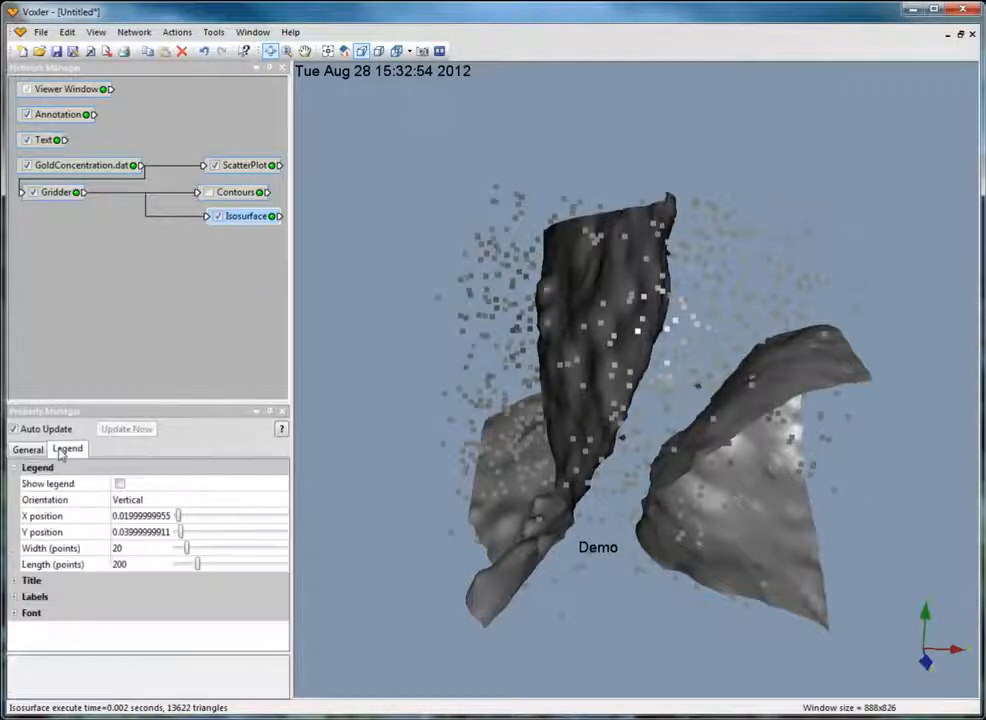
click(191, 255)
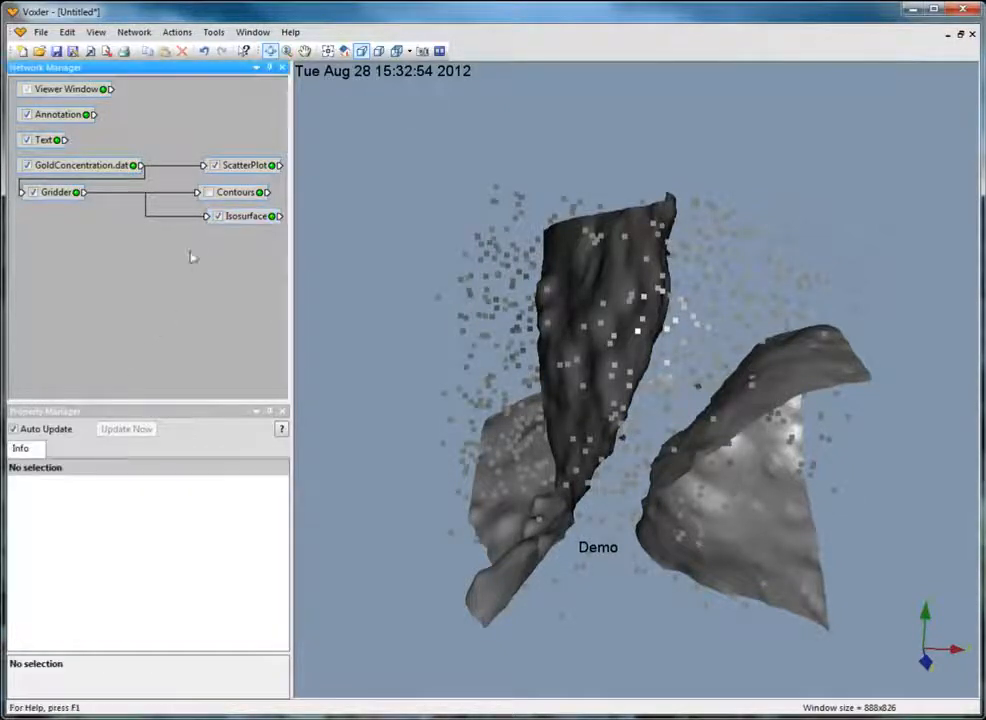
Hide the Isosurface output and attach a HeightField output module to the Gridder.
click(218, 216)
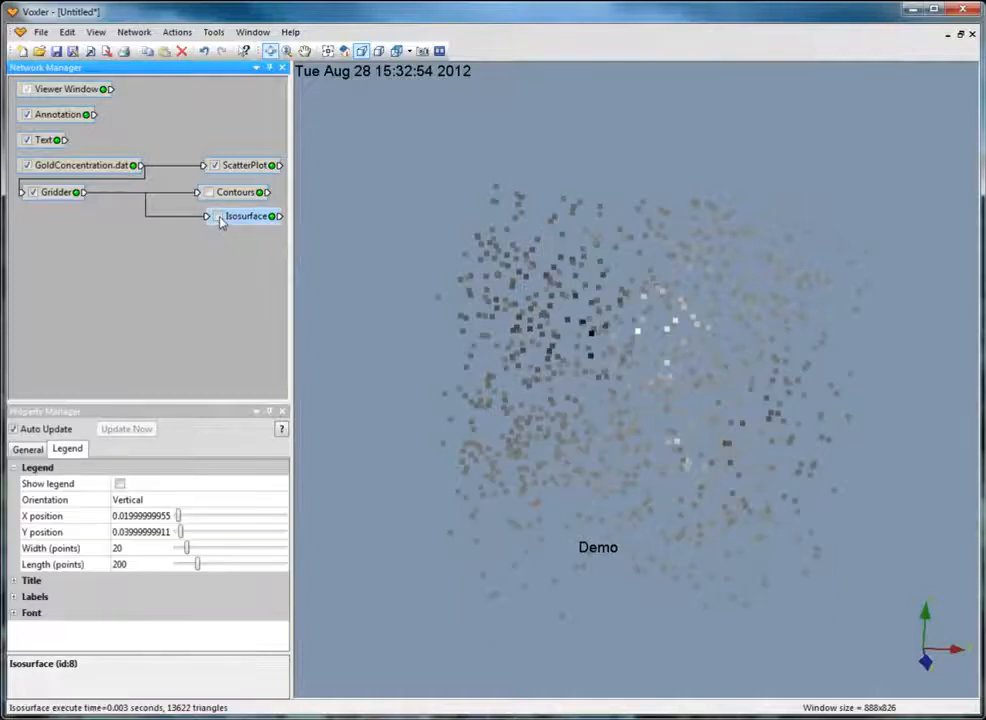
click(55, 192)
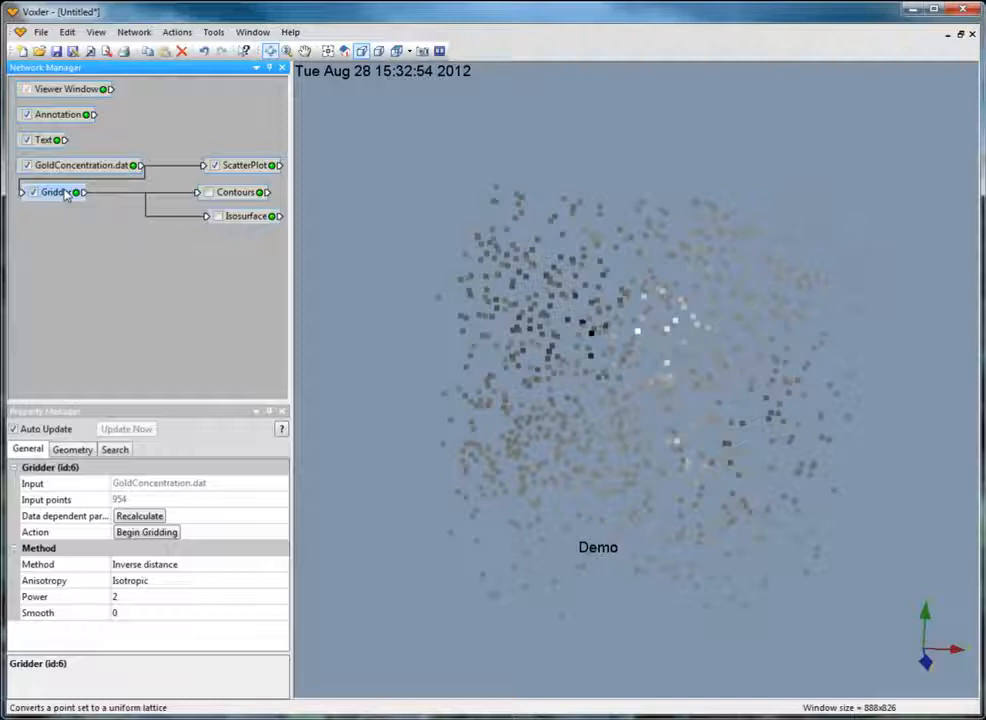
click(132, 33)
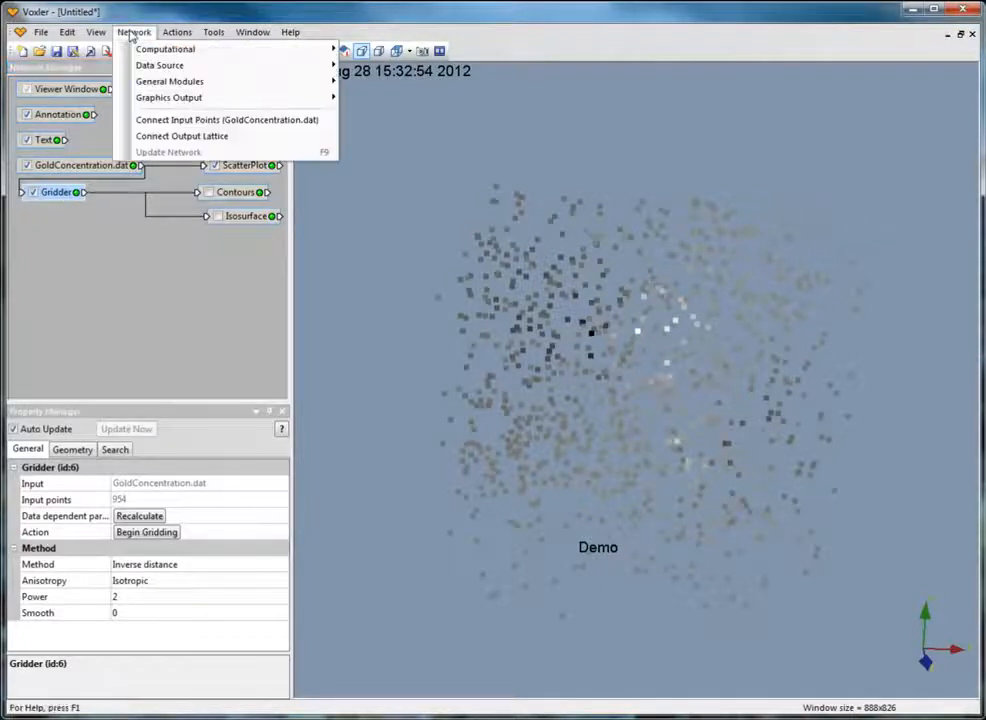
mouse_move(305, 99)
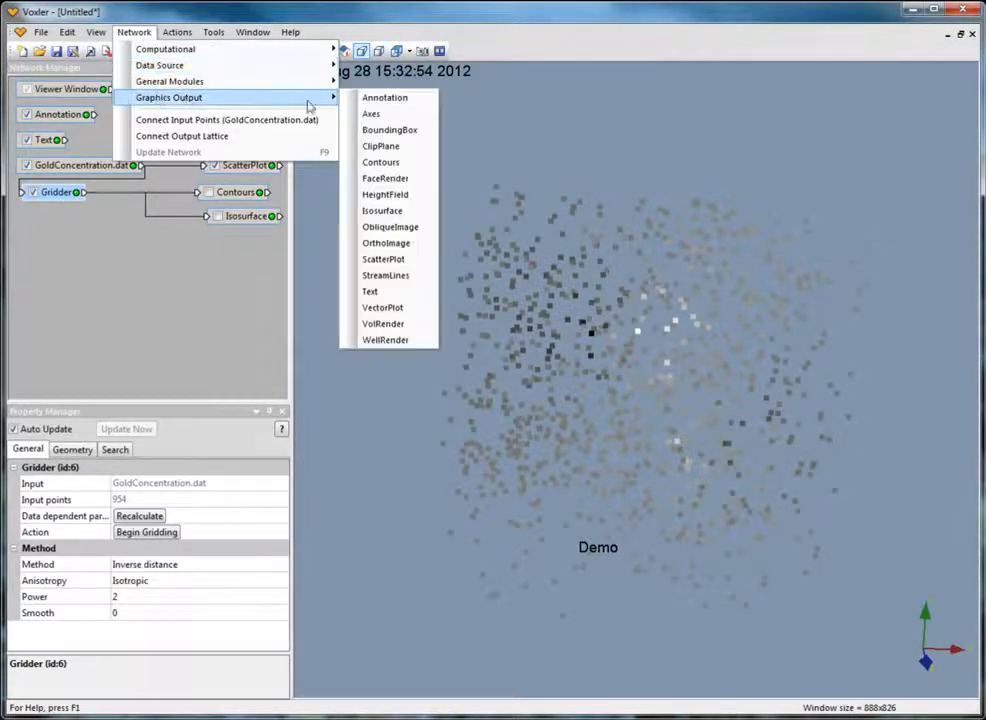
click(398, 194)
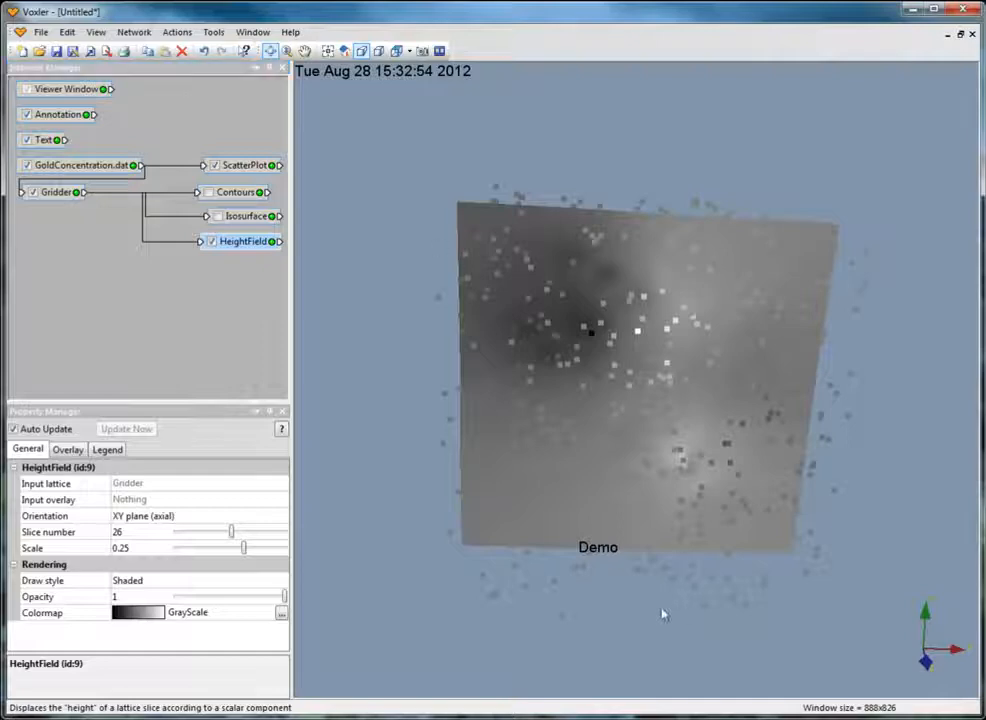
Set the height field's slice number to 23 in the XY plane and check its legend properties.
drag(633, 480, 680, 275)
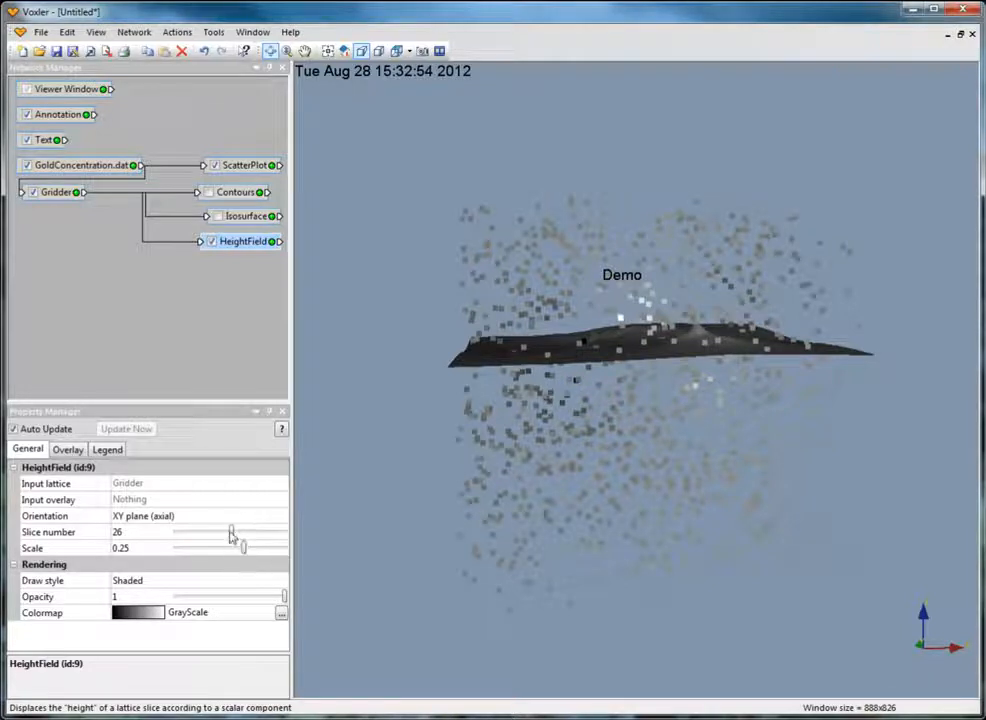
mouse_move(230, 536)
mouse_down()
mouse_move(264, 535)
mouse_move(163, 537)
mouse_move(224, 541)
mouse_up()
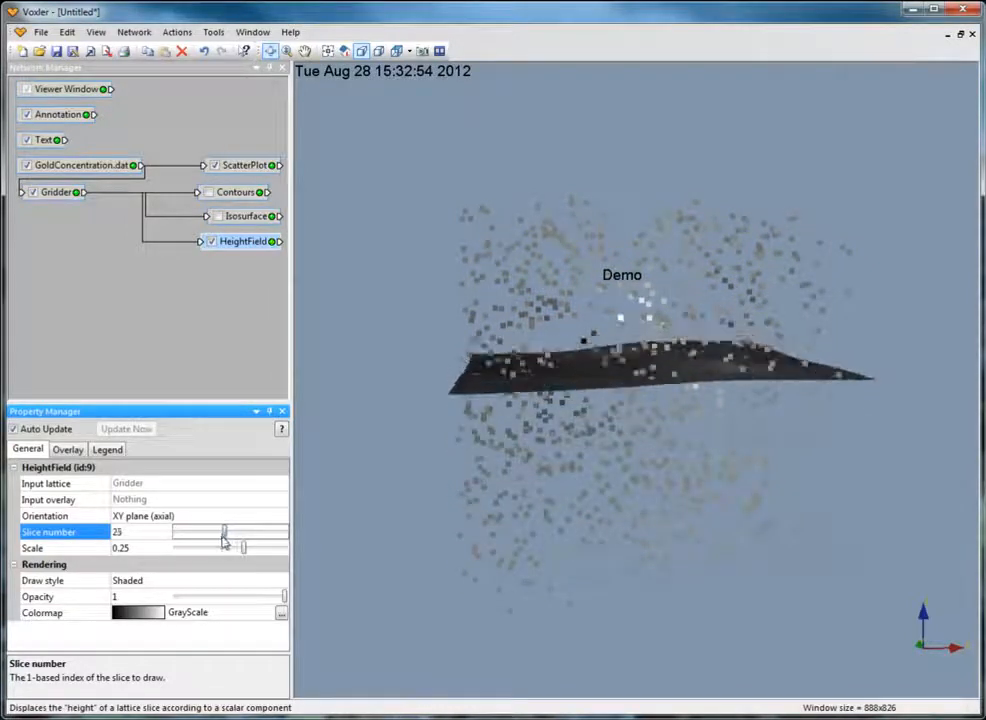
click(108, 449)
click(135, 393)
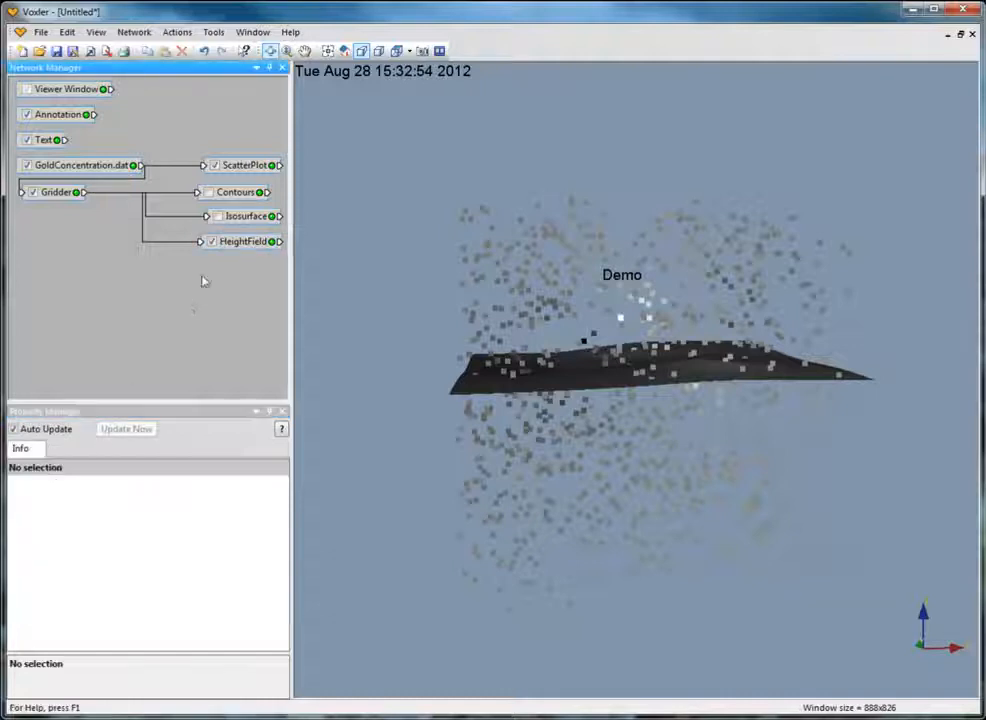
Hide the HeightField output and attach an ObliqueImage output module to the Gridder.
click(212, 241)
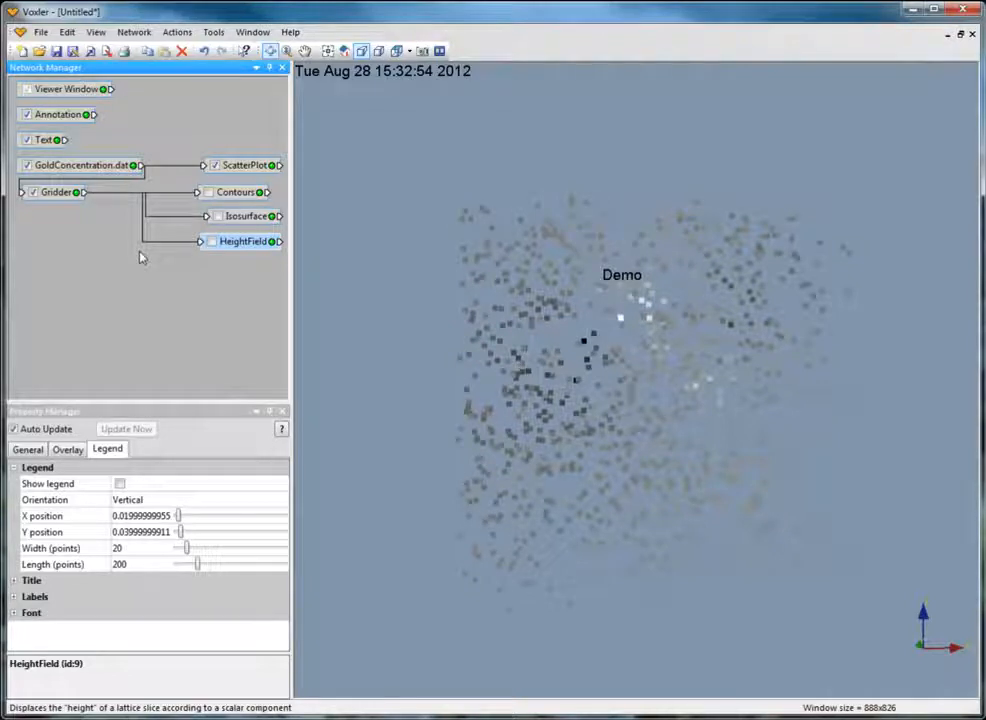
click(57, 192)
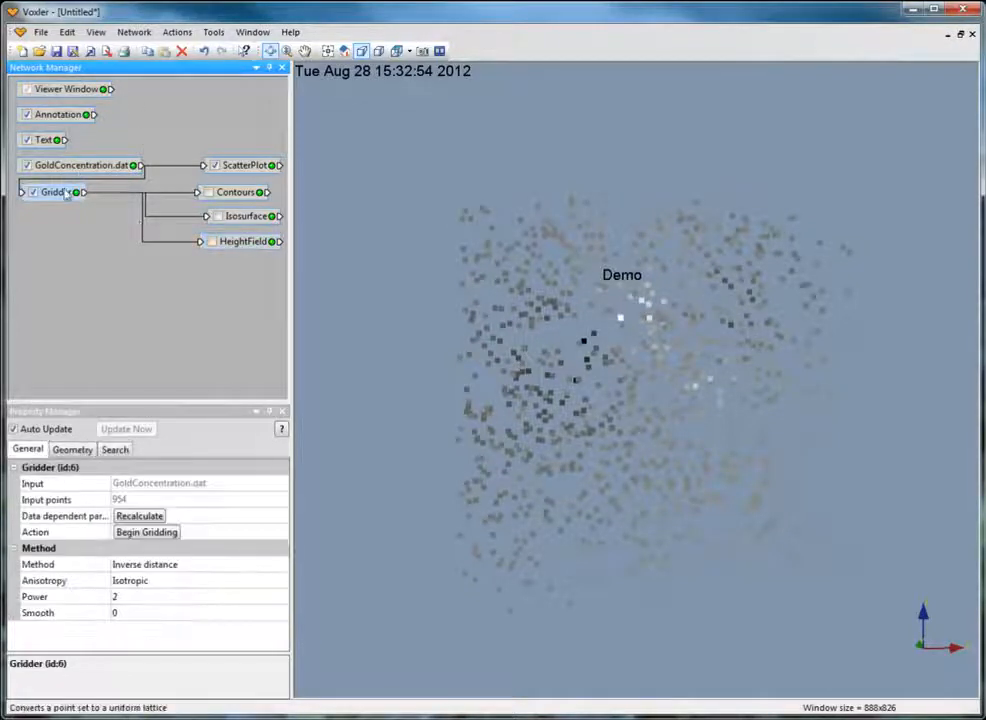
click(133, 32)
mouse_move(165, 97)
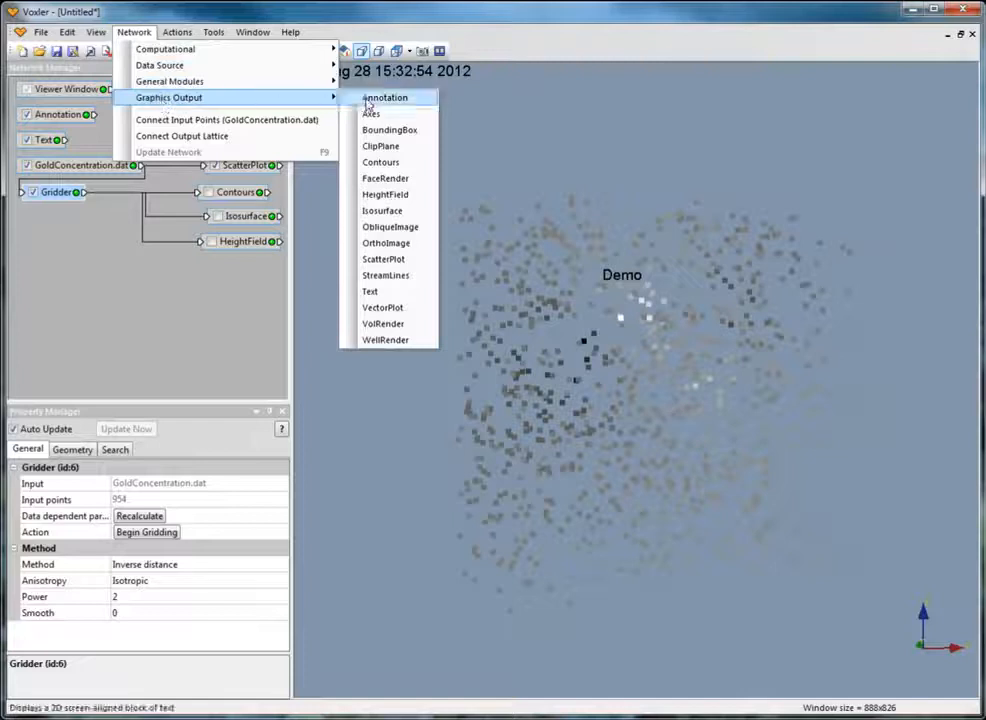
click(418, 228)
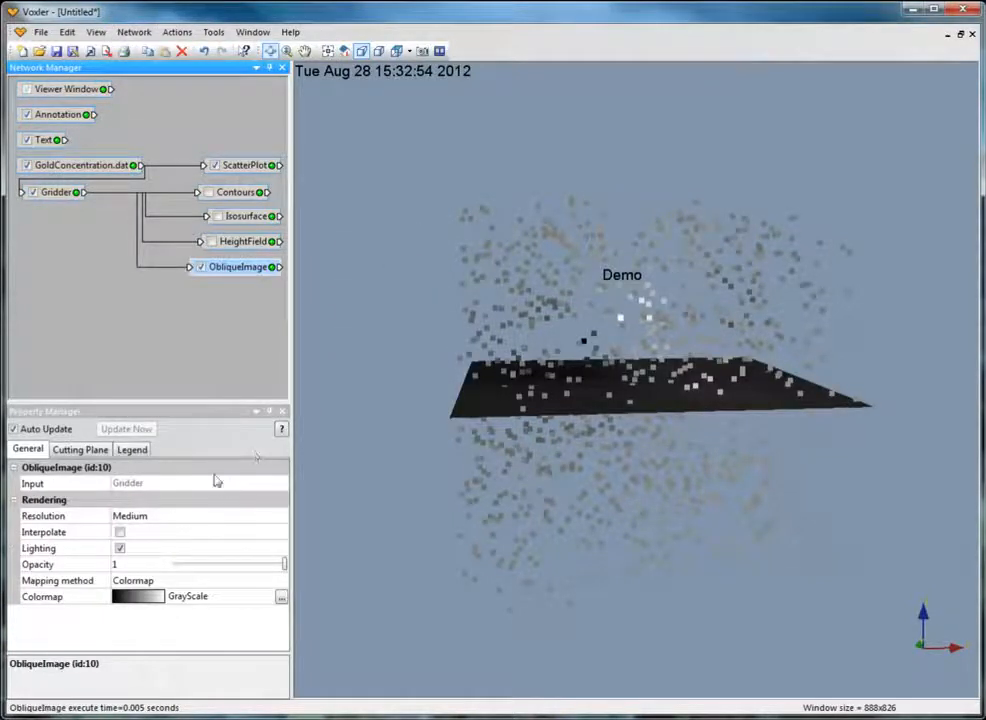
Review the ObliqueImage's cutting plane and legend properties, then hide the oblique image.
click(70, 451)
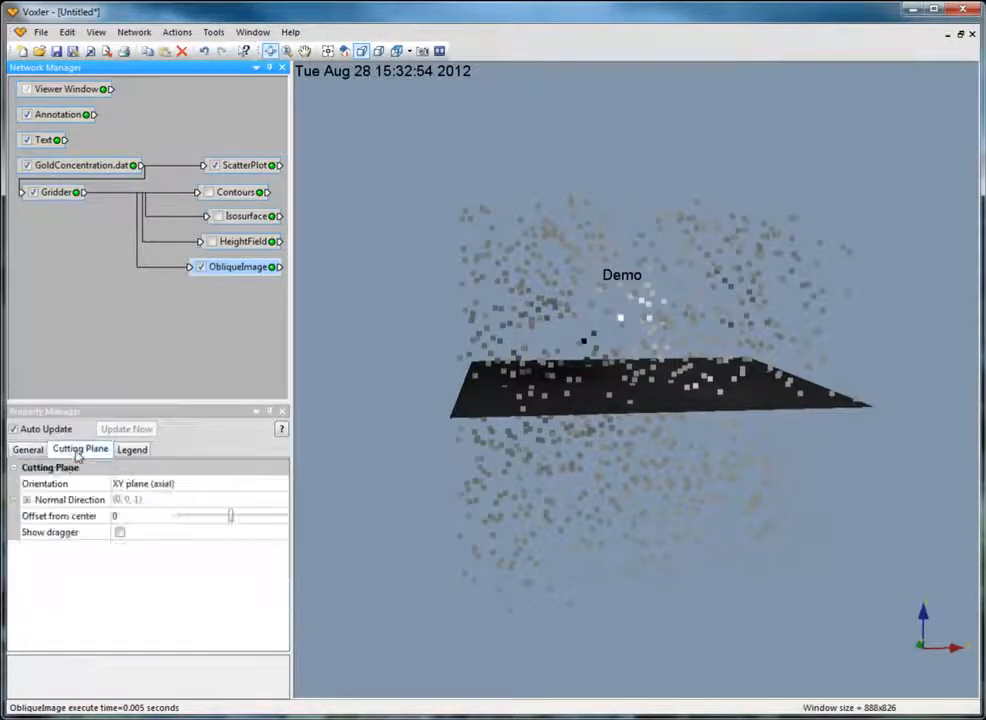
click(133, 450)
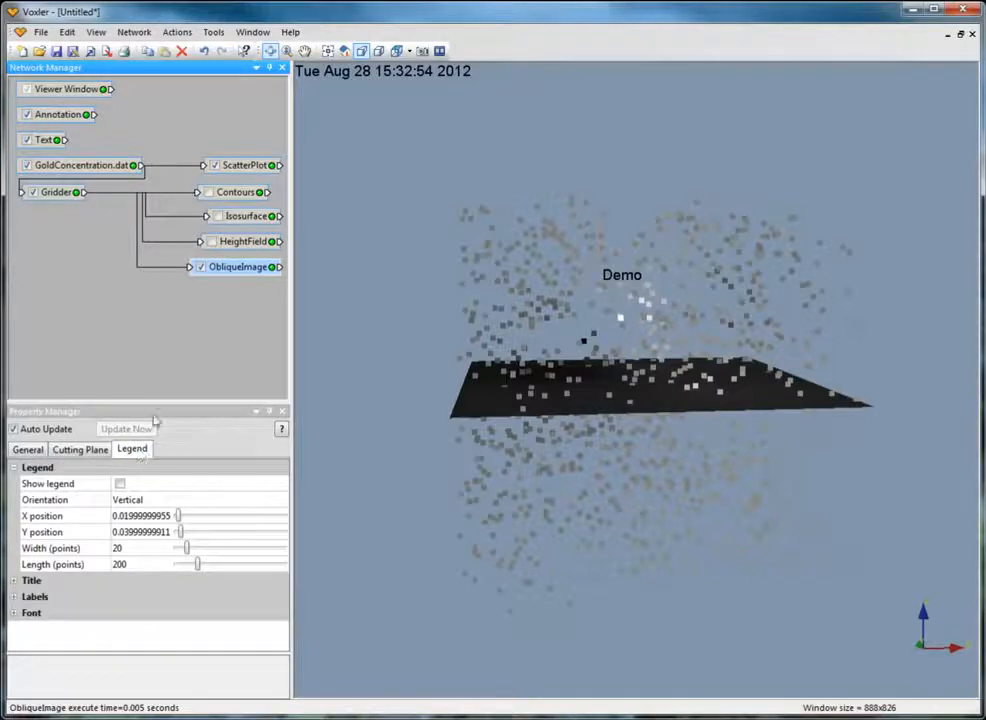
click(200, 270)
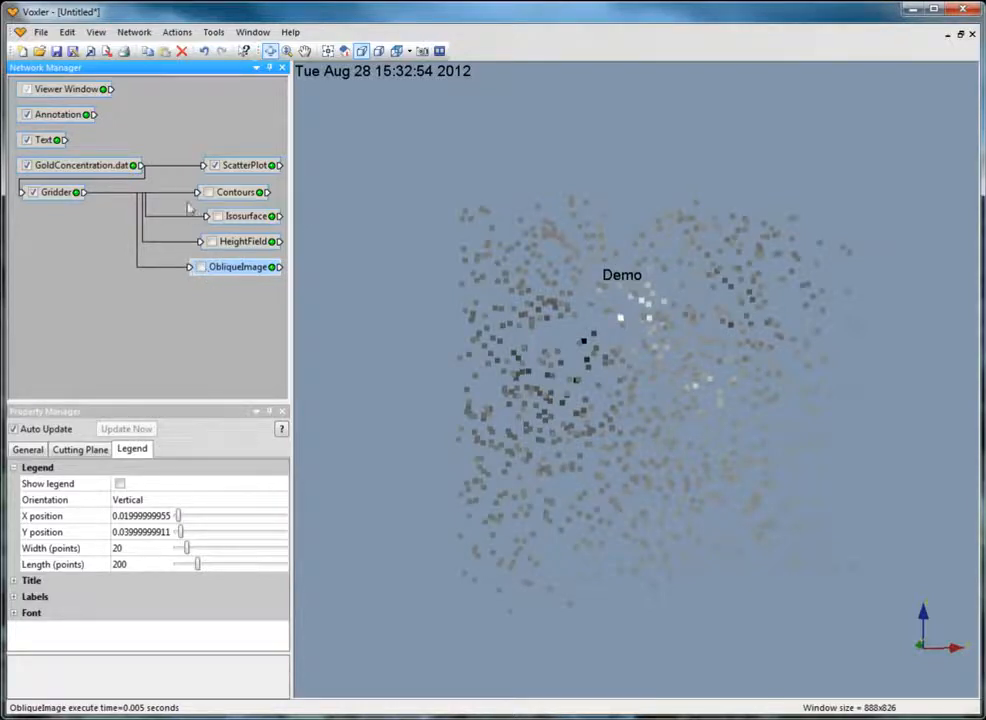
Attach an OrthoImage output module to the Gridder and open its legend properties.
click(74, 195)
click(134, 32)
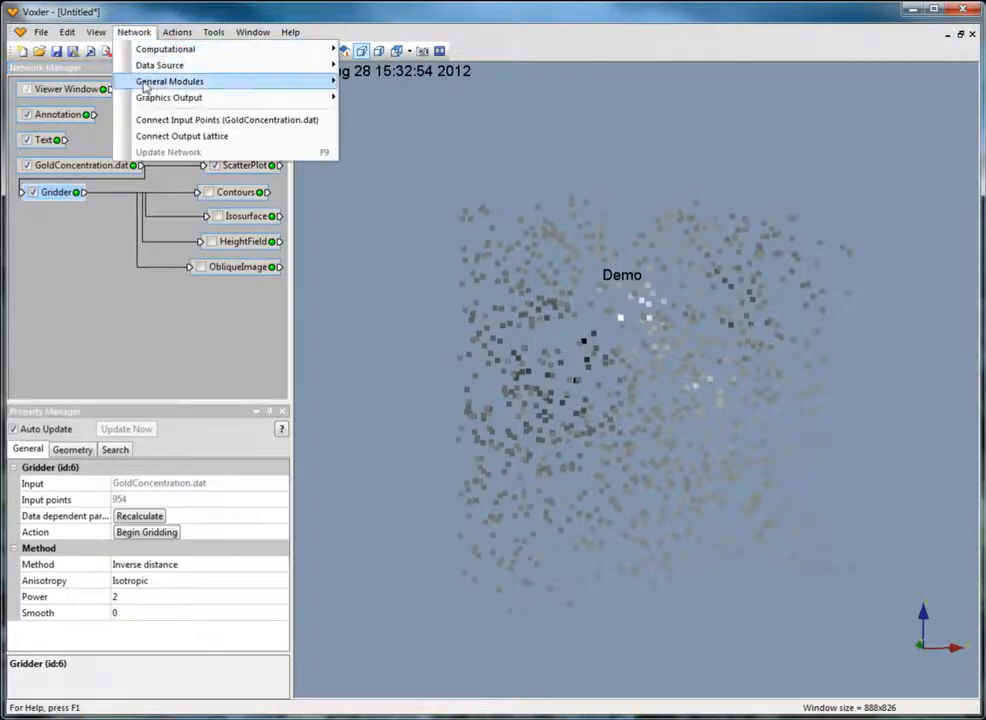
mouse_move(151, 101)
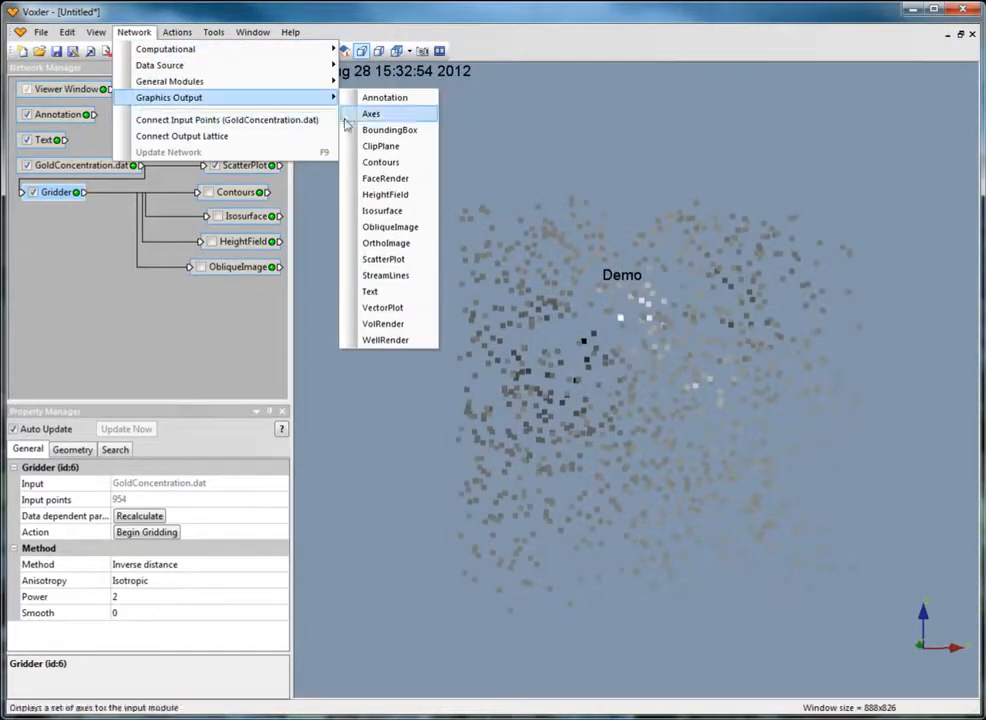
click(388, 245)
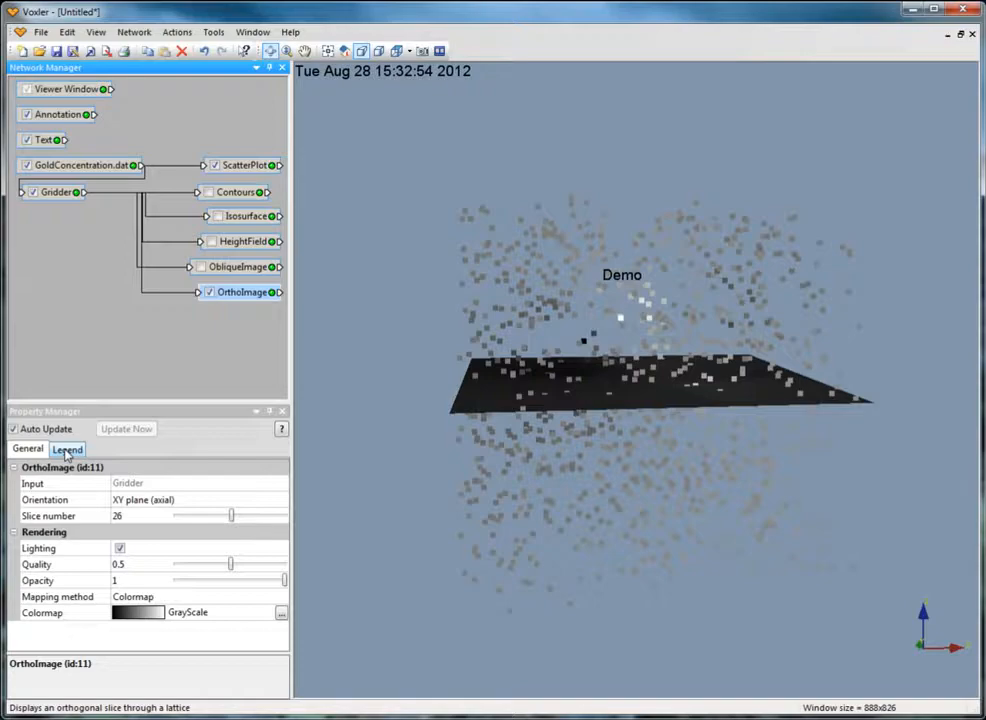
click(67, 450)
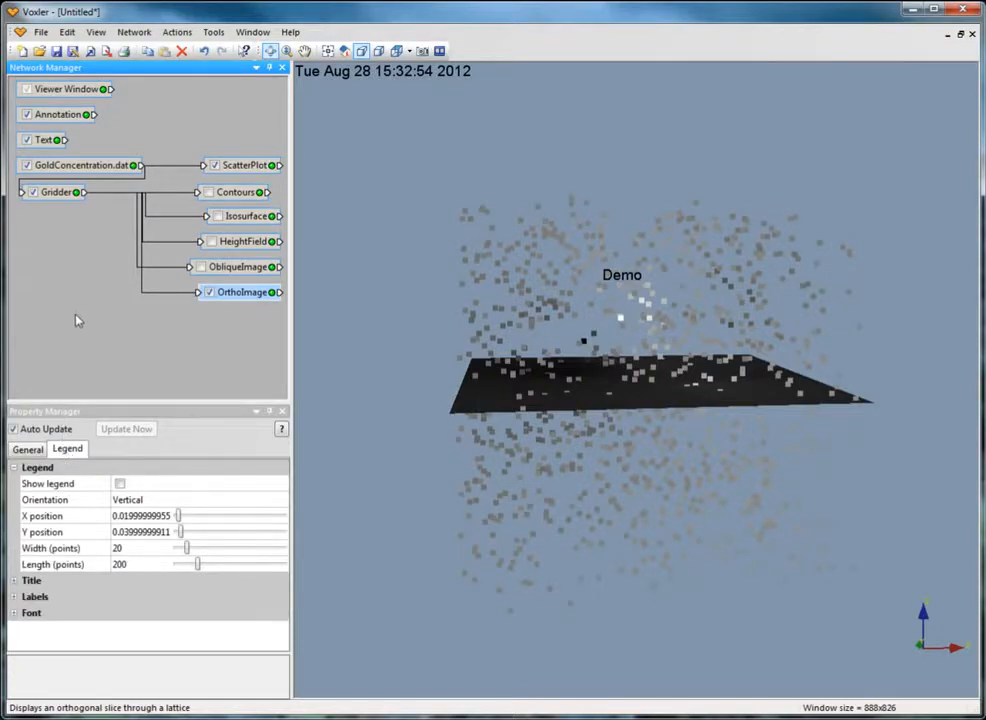